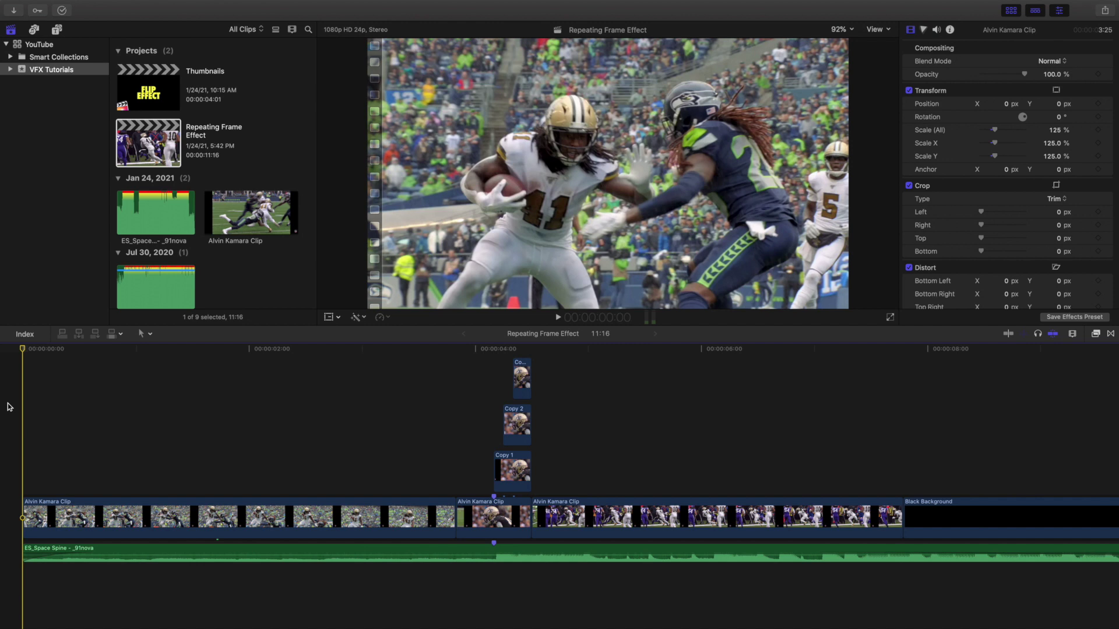
- Play the Repeating Frame Effect project from the start, then park the playhead at 3:20 on the close-up clip
key(space)
key(Home)
key(space)
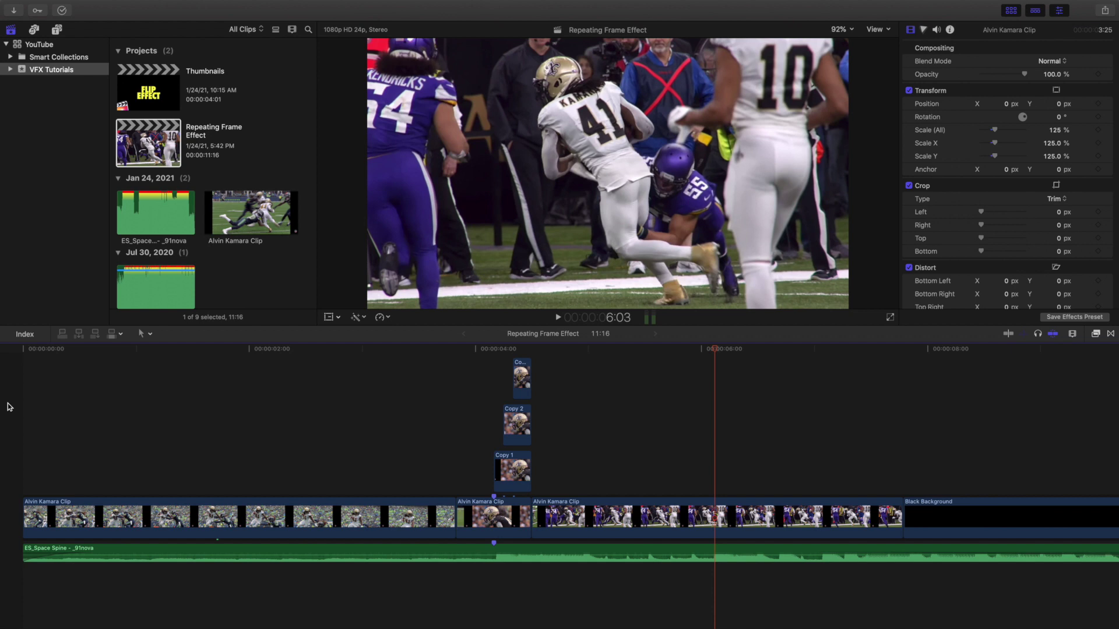
key(Home)
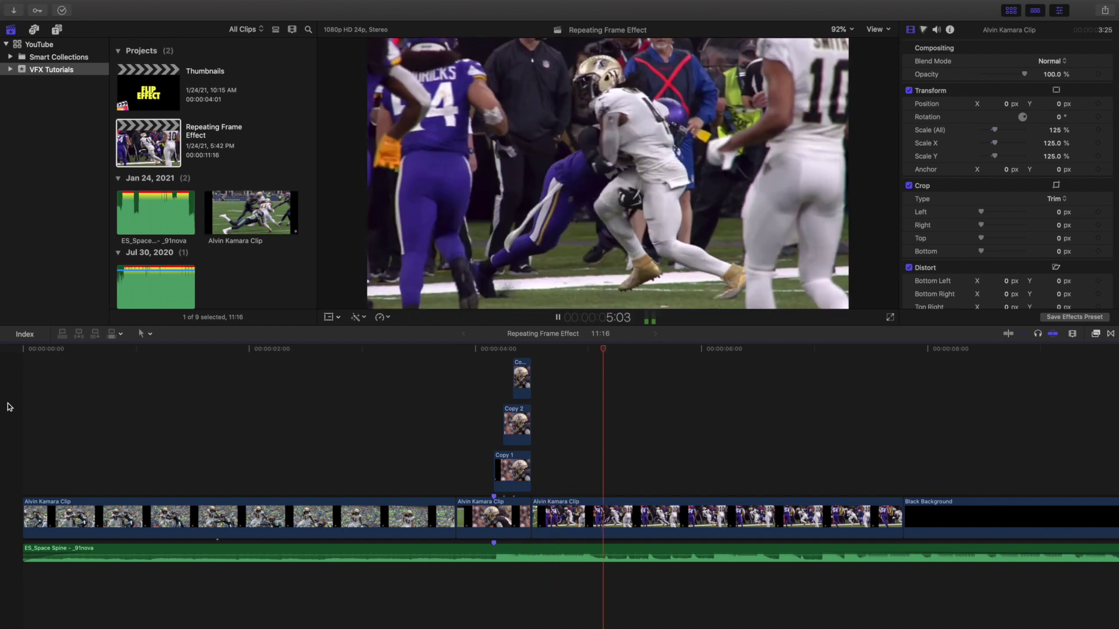
key(space)
click(457, 438)
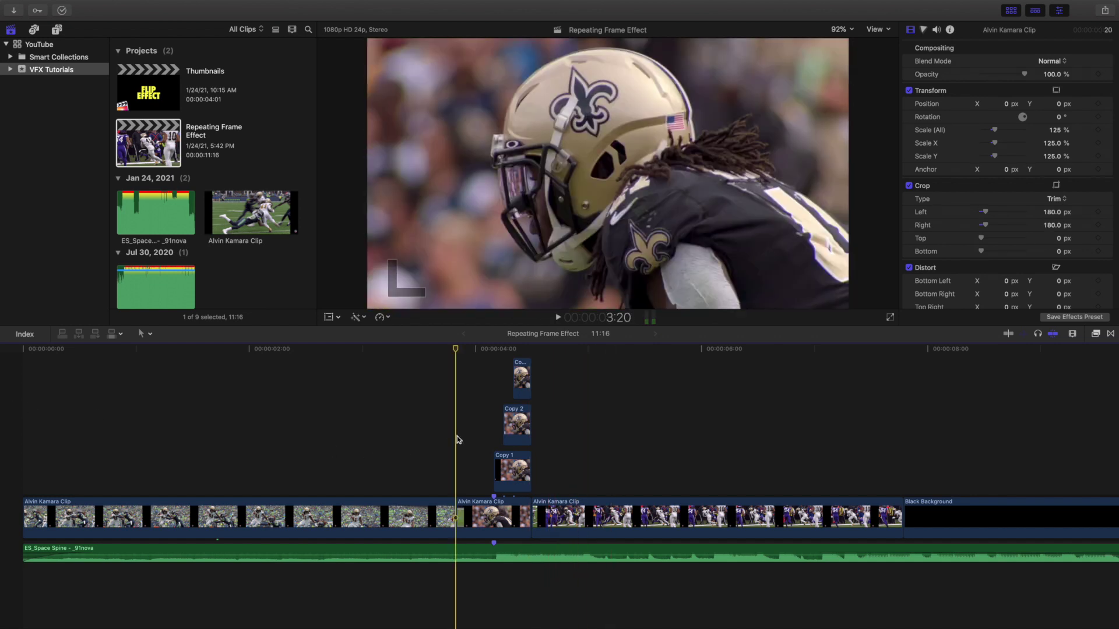
- Zoom the timeline and step frame by frame through the close-up to view Copy 1, Copy 2 and Copy 3
key(super+equal)
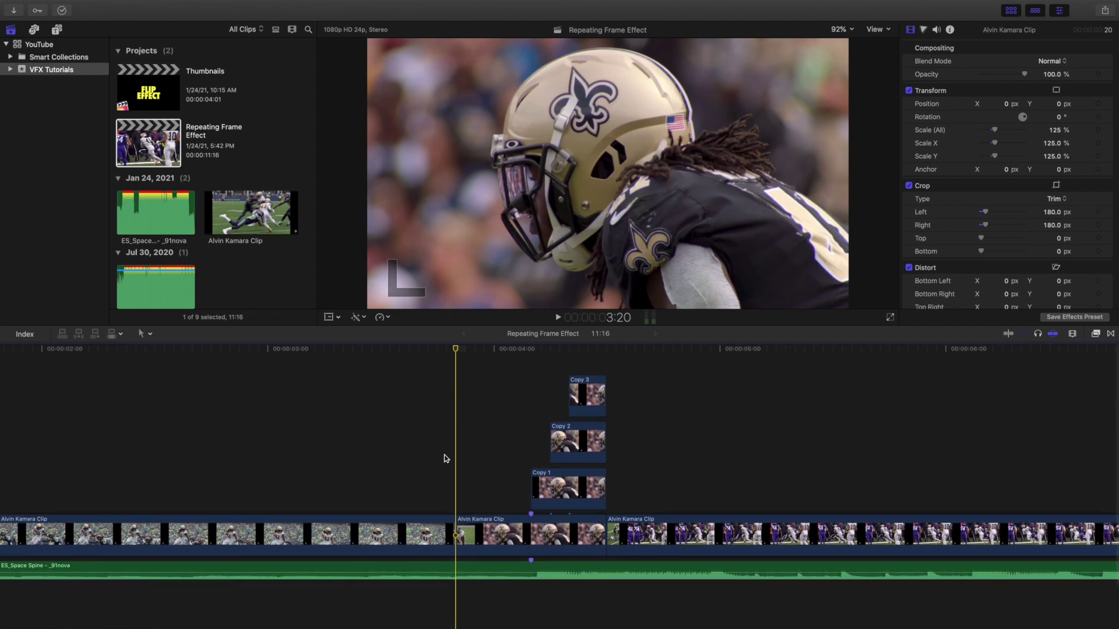
click(446, 459)
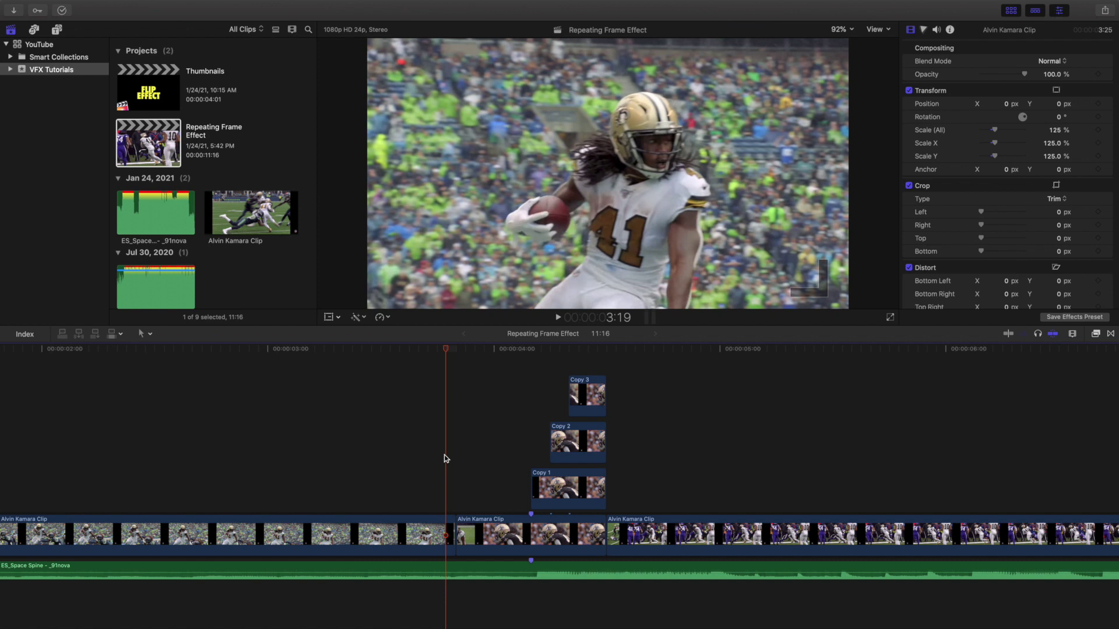
key(Right)
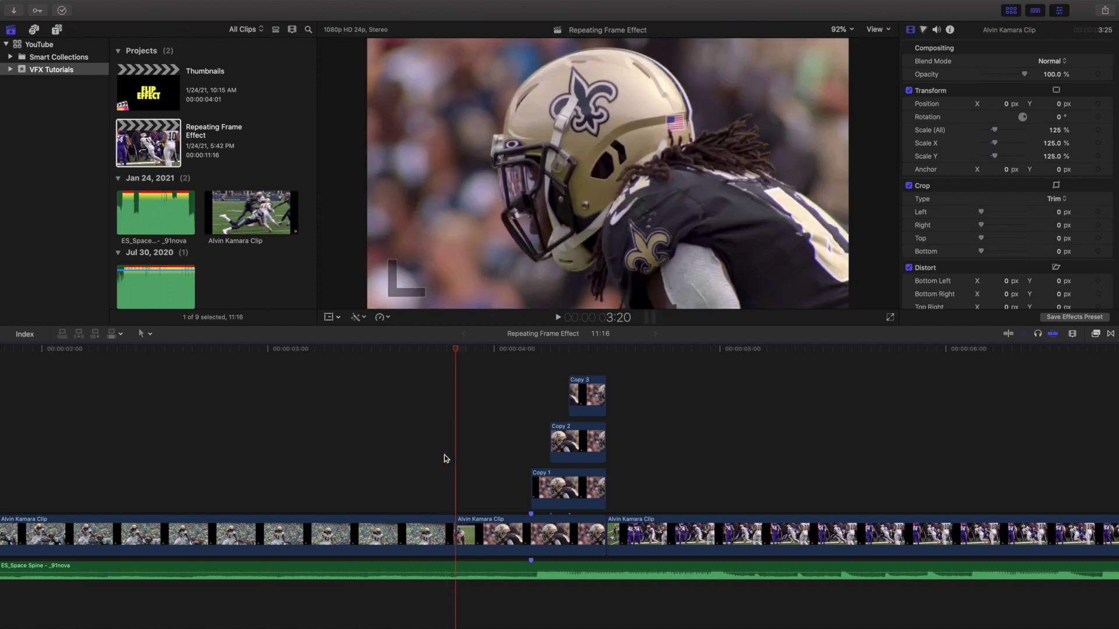
key(space)
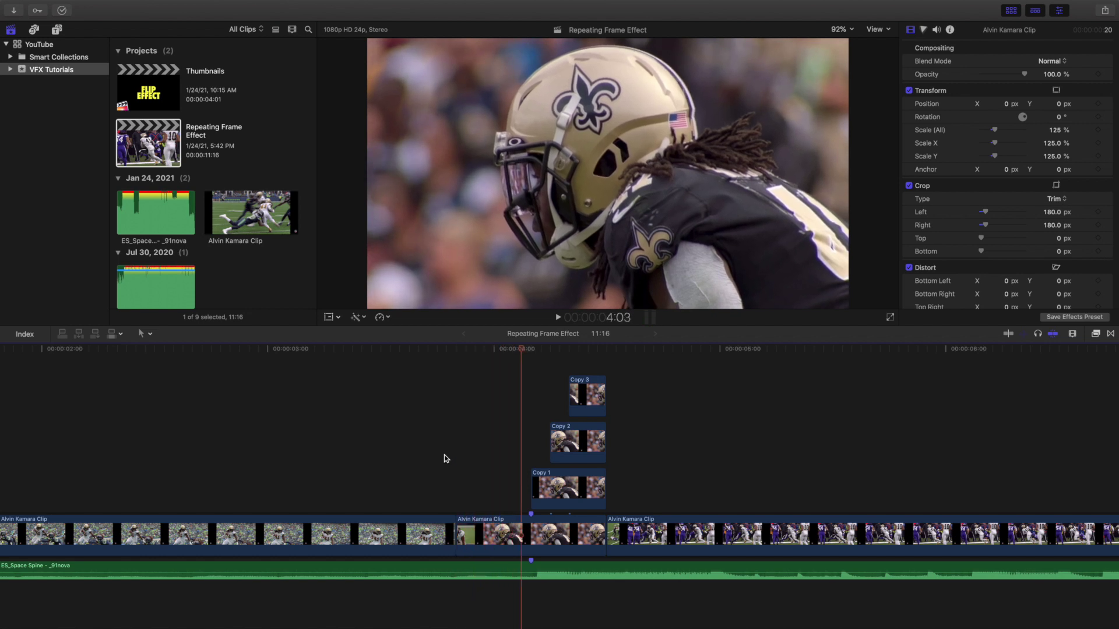
key(space)
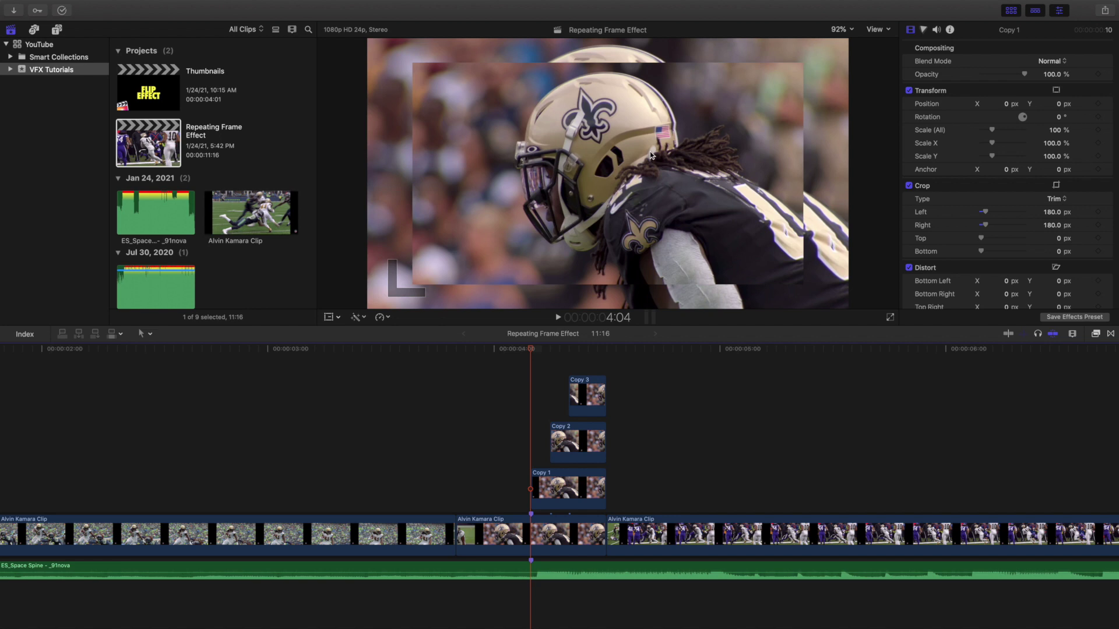
key(space)
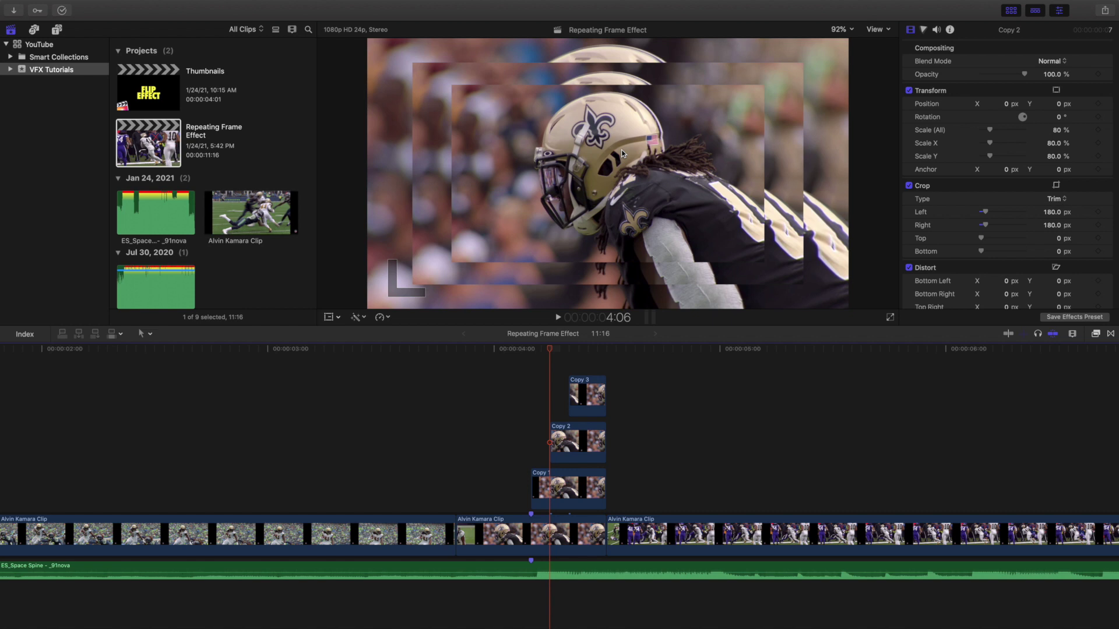
key(Right)
key(Right)
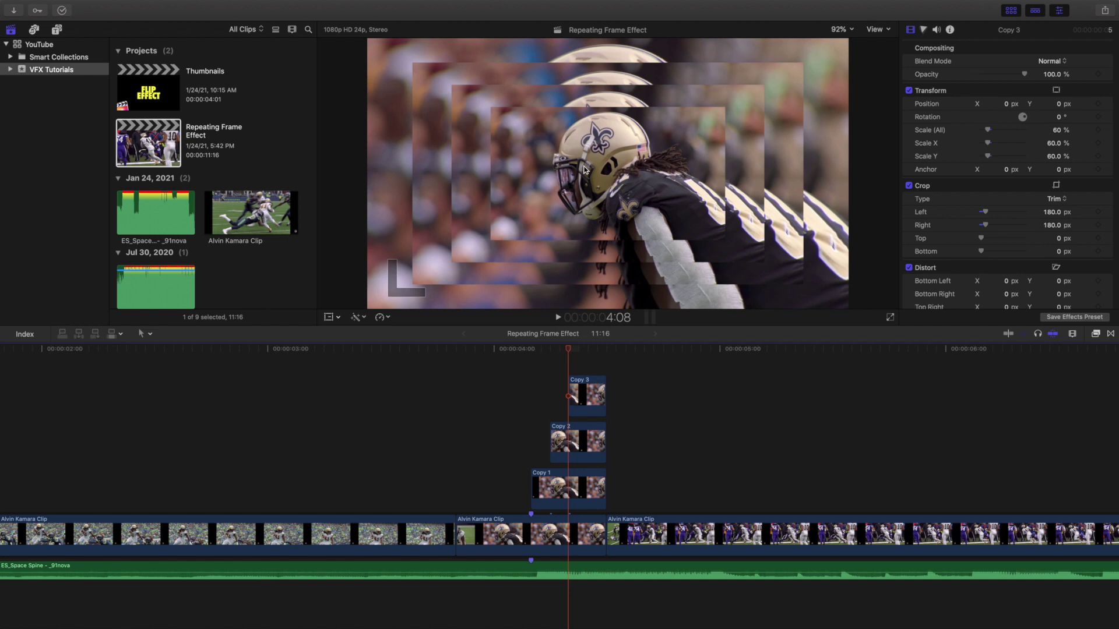
key(Right)
key(Right)
key(Right)
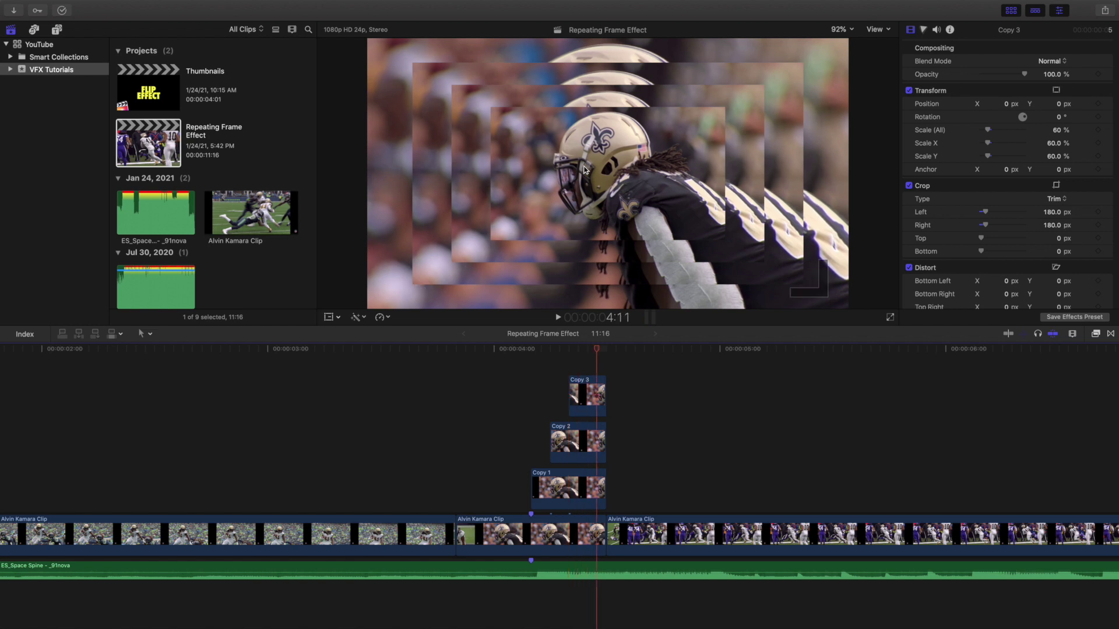
key(Right)
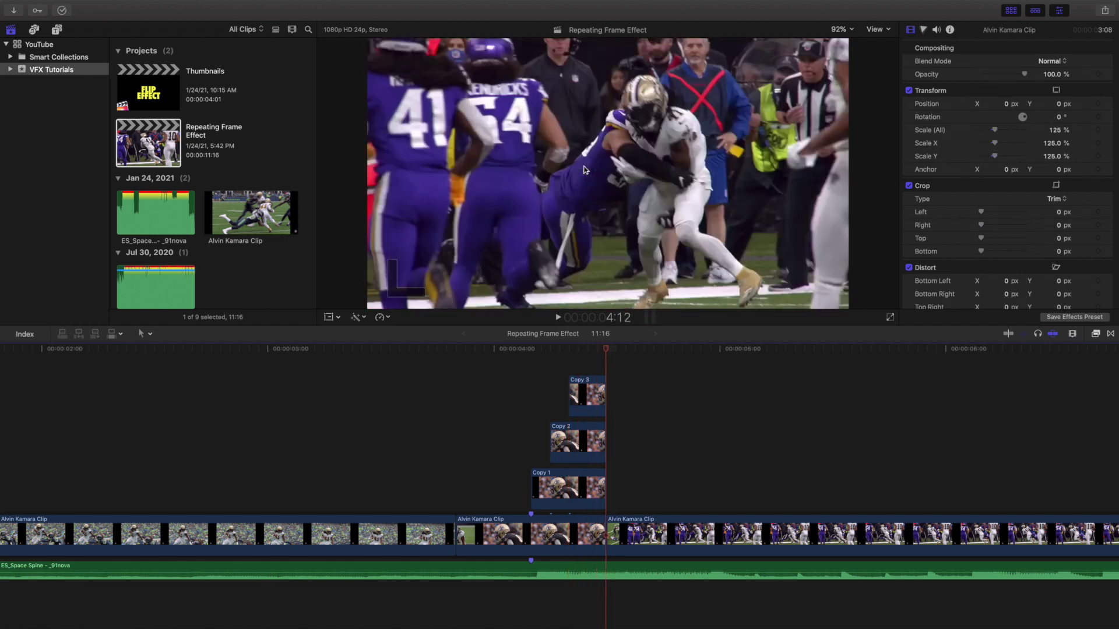
scroll(307, 523, left, 10)
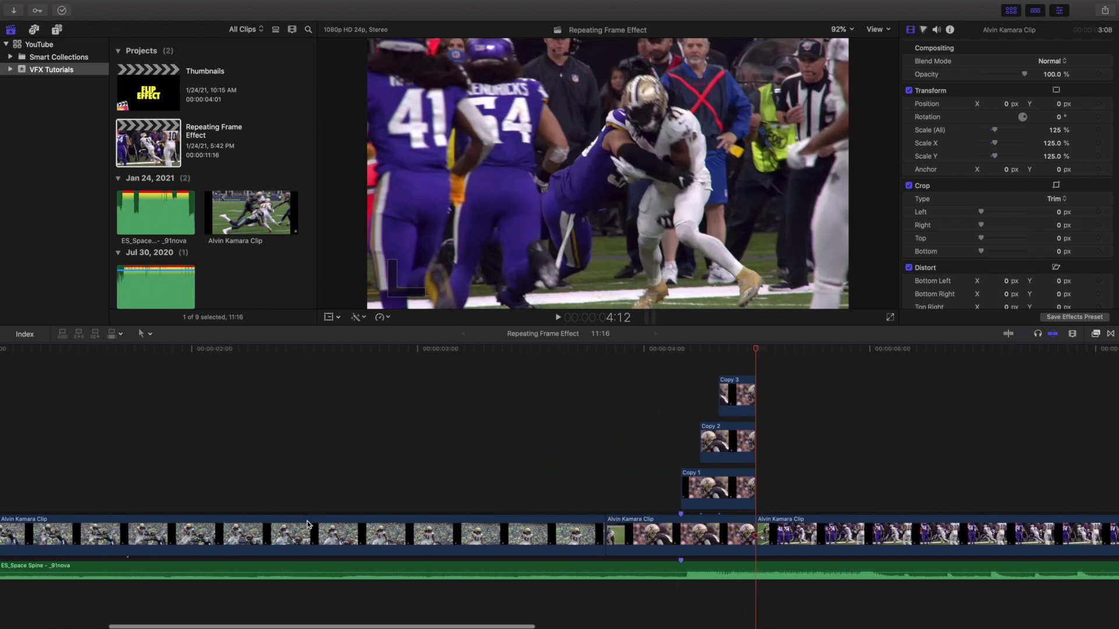
- Fit the timeline to the project, then create a new 1080p HD 24p project named Test
click(23, 485)
key(super+minus)
key(super+minus)
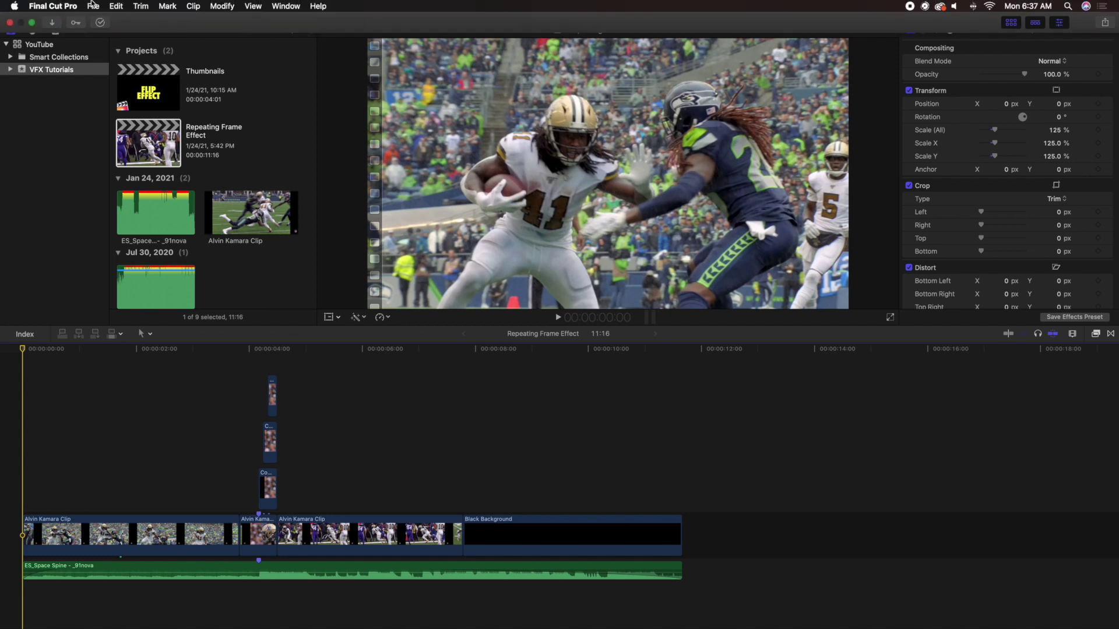
click(92, 4)
mouse_move(198, 17)
click(267, 26)
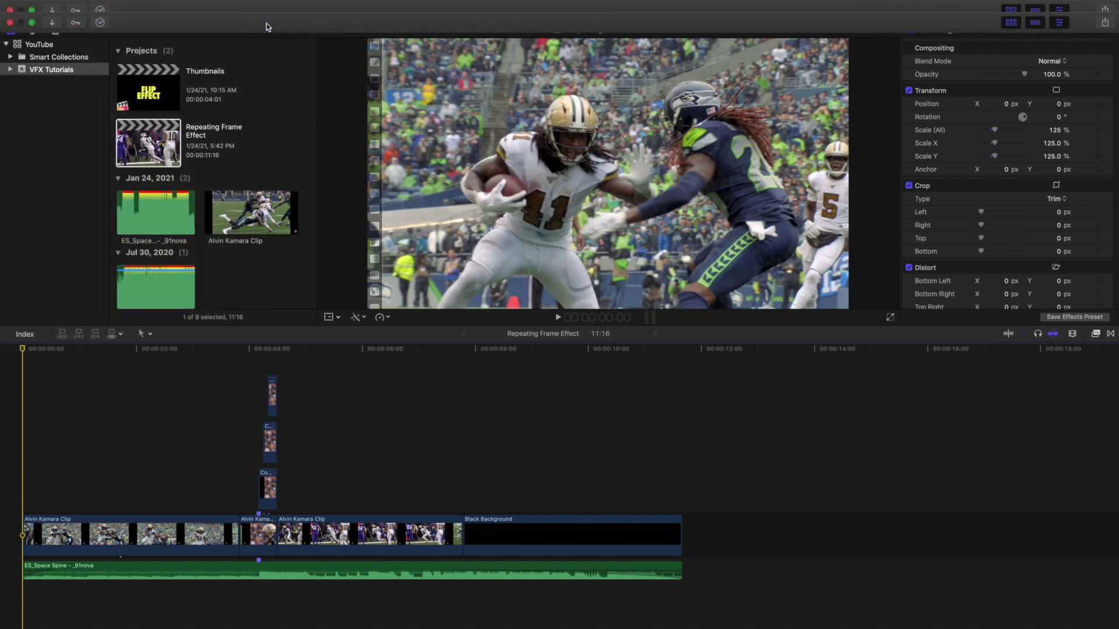
text(Test)
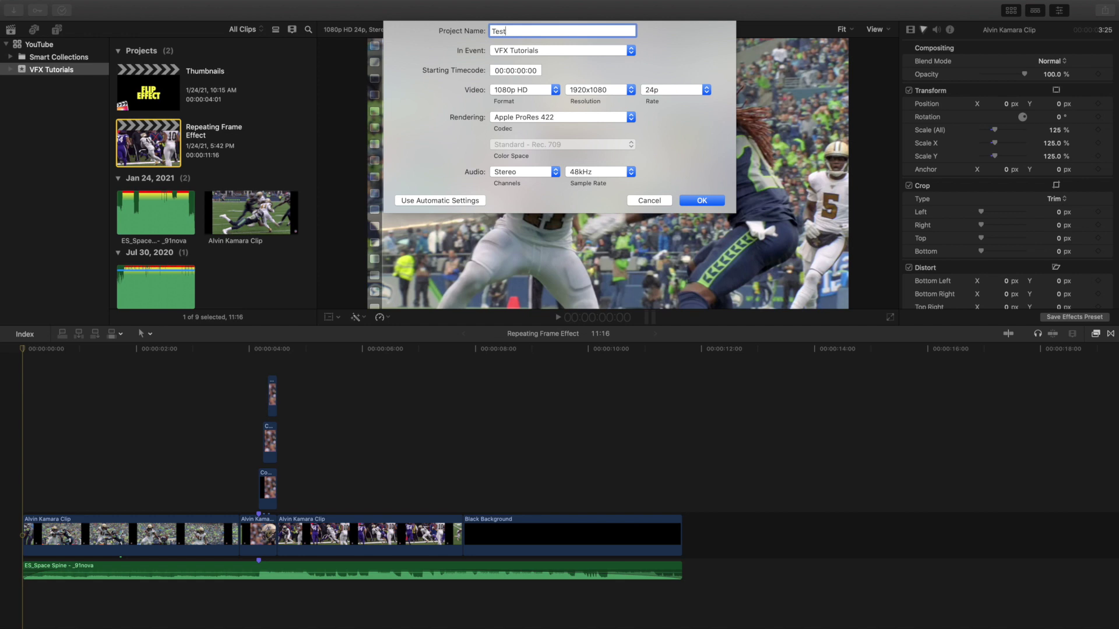
key(Return)
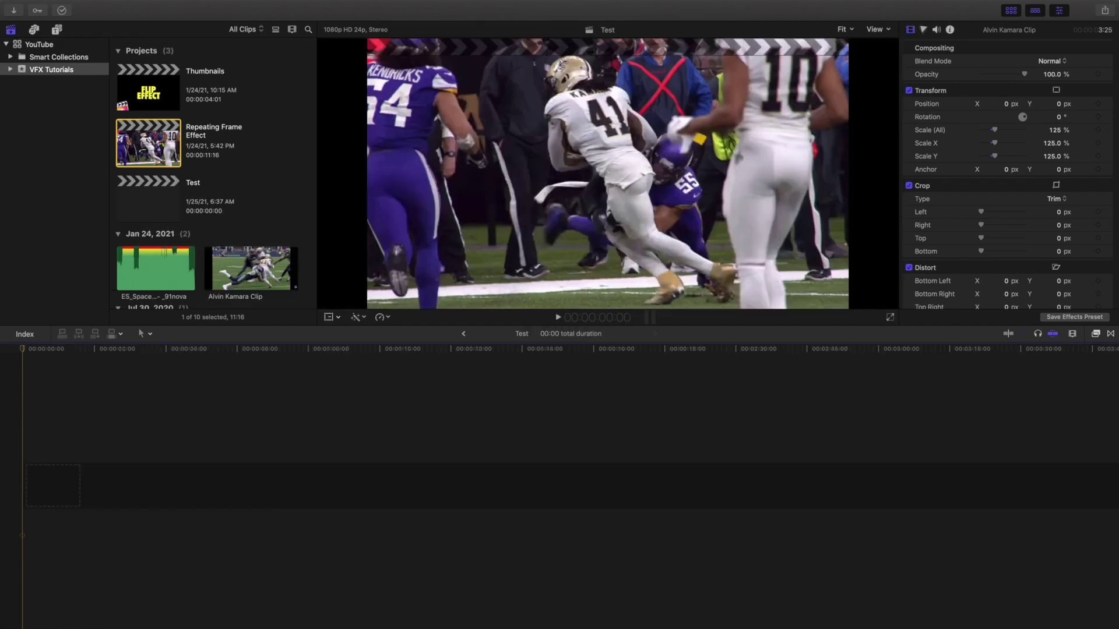
- Copy the 16-frame Alvin Kamara close-up from Repeating Frame Effect into Test and select it
double_click(138, 146)
click(253, 479)
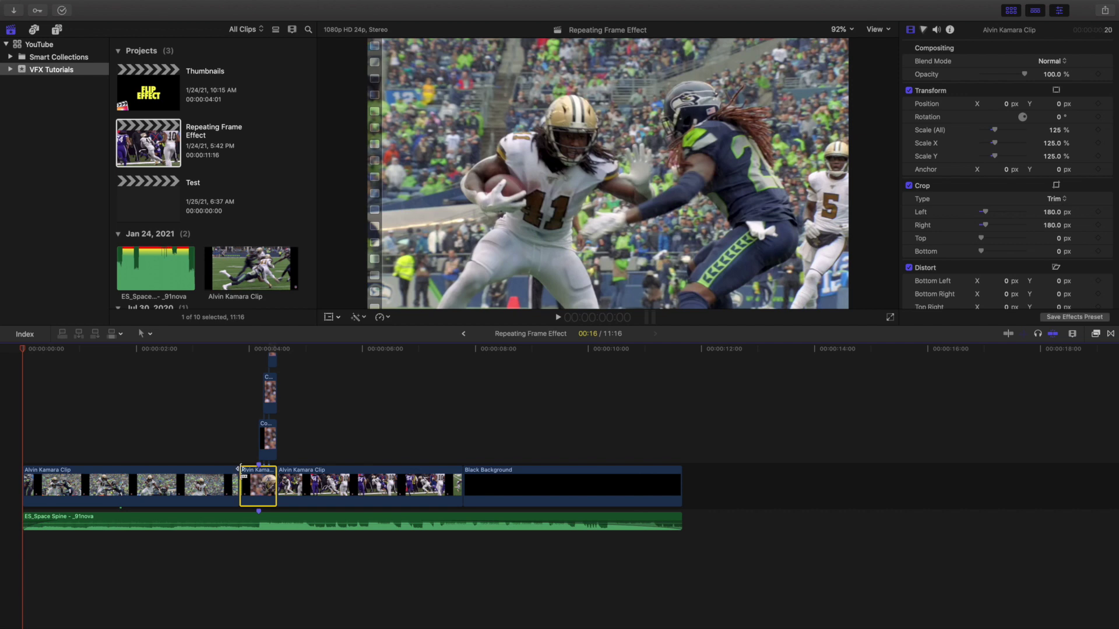
double_click(149, 195)
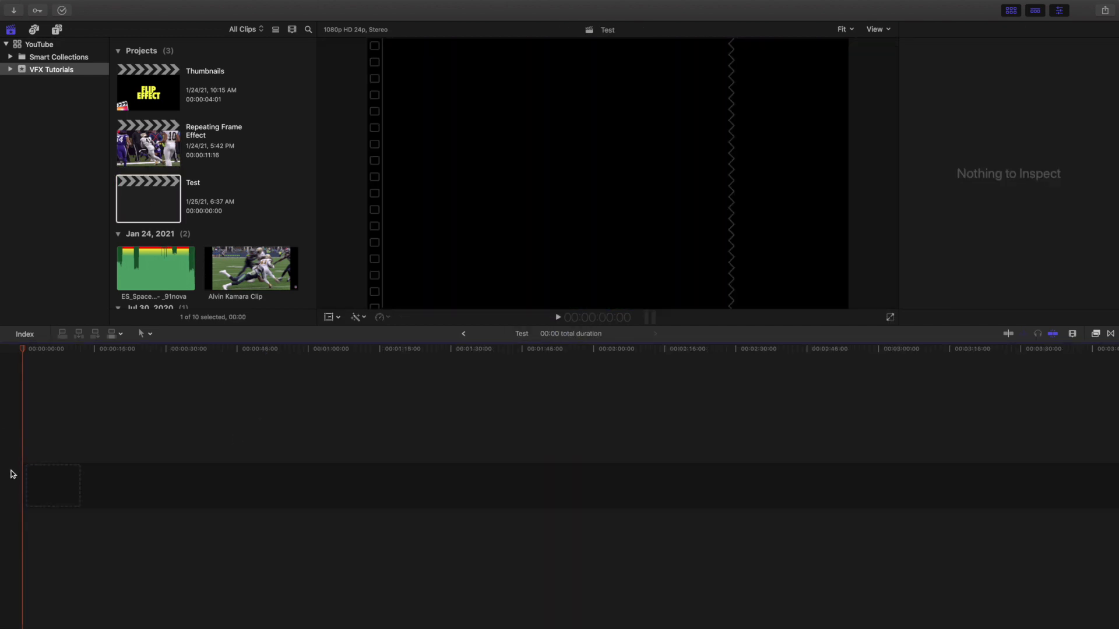
key(e)
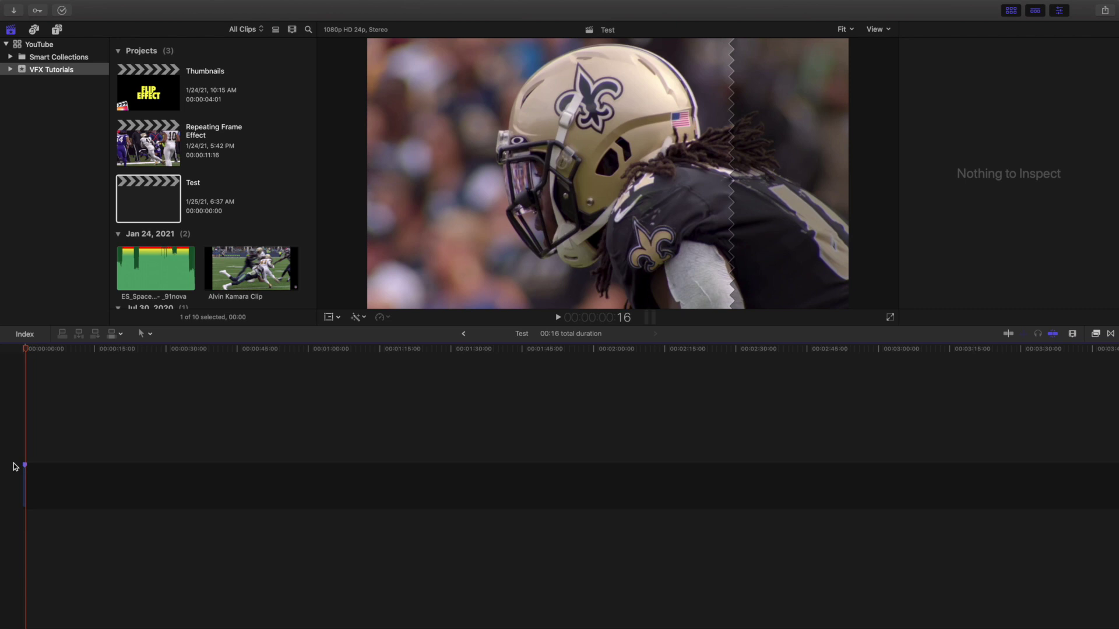
click(15, 465)
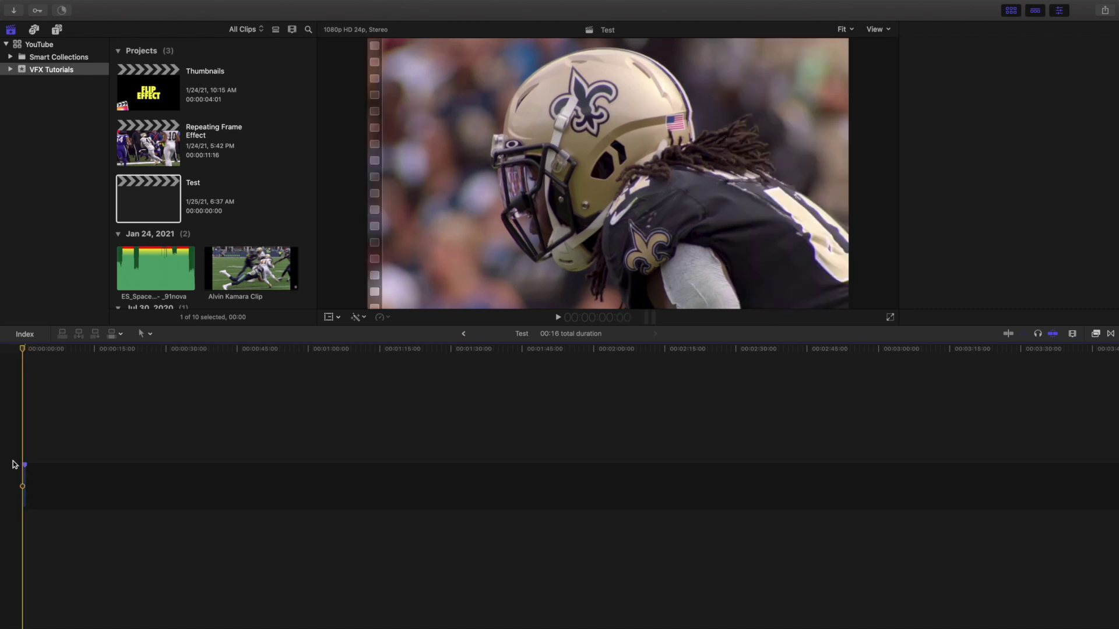
key(shift+z)
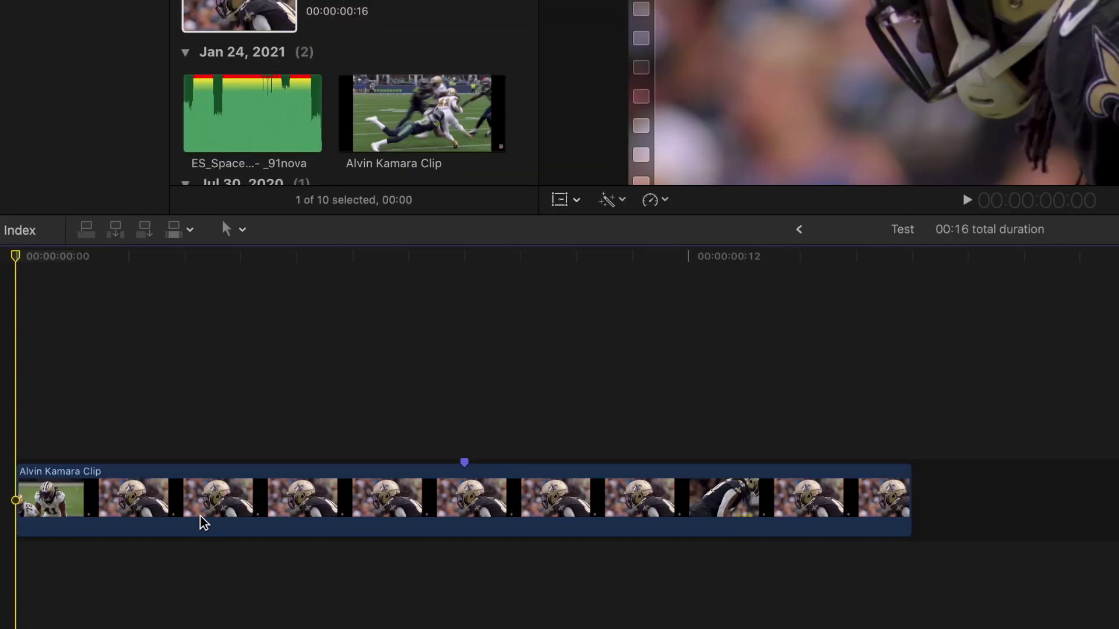
click(125, 500)
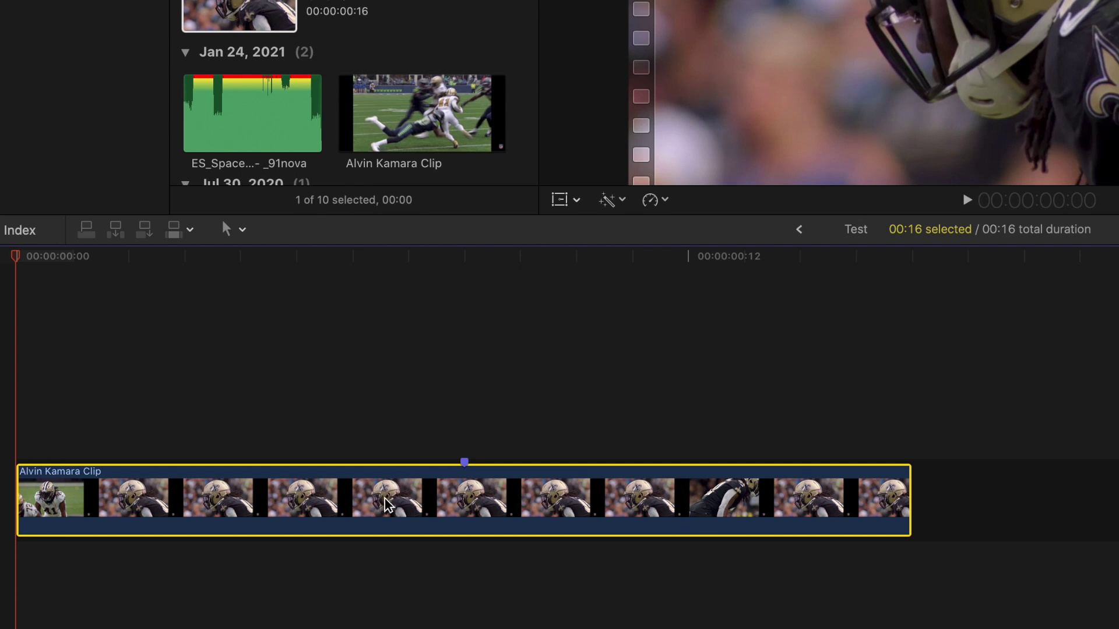
- Duplicate the Alvin Kamara Clip onto a layer above and trim the copy to start at frame 8
drag(385, 505, 396, 421)
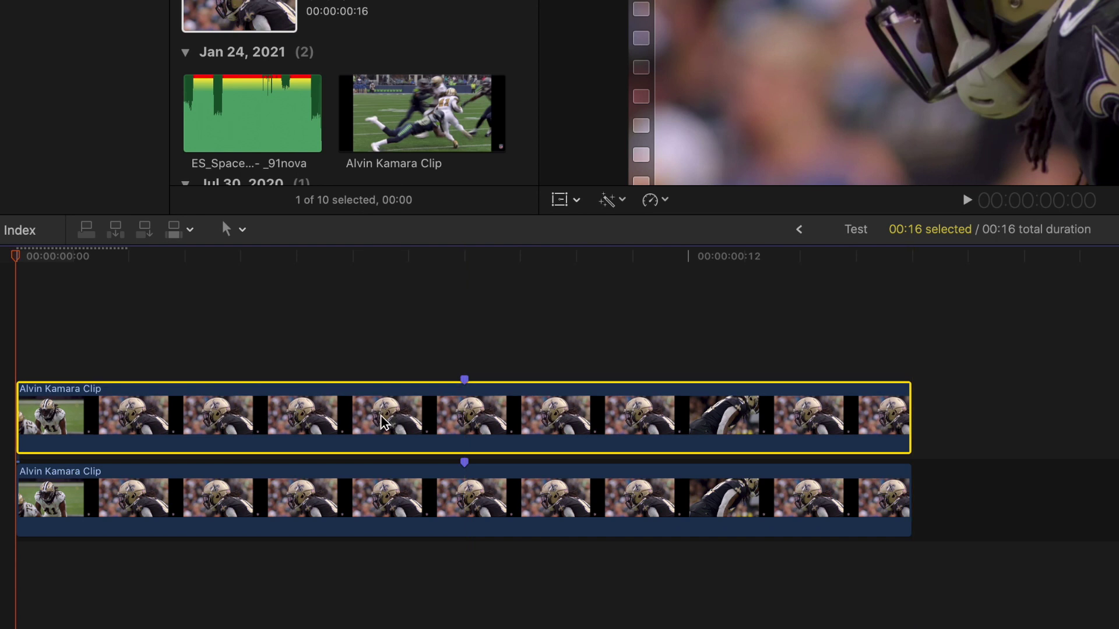
click(470, 355)
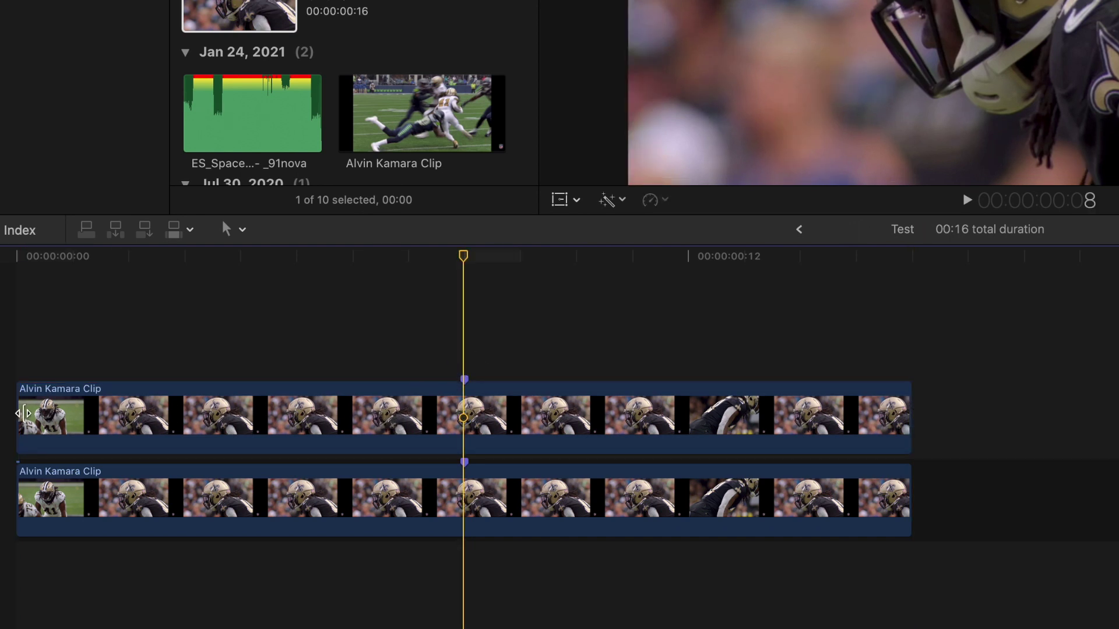
click(26, 413)
drag(16, 408, 464, 434)
click(417, 513)
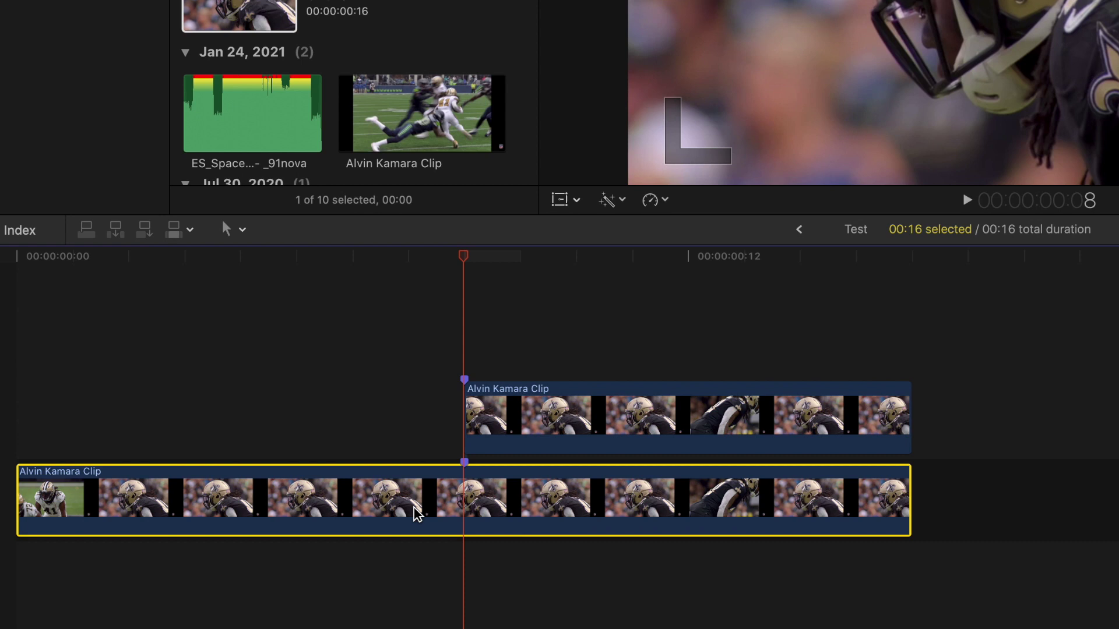
click(578, 399)
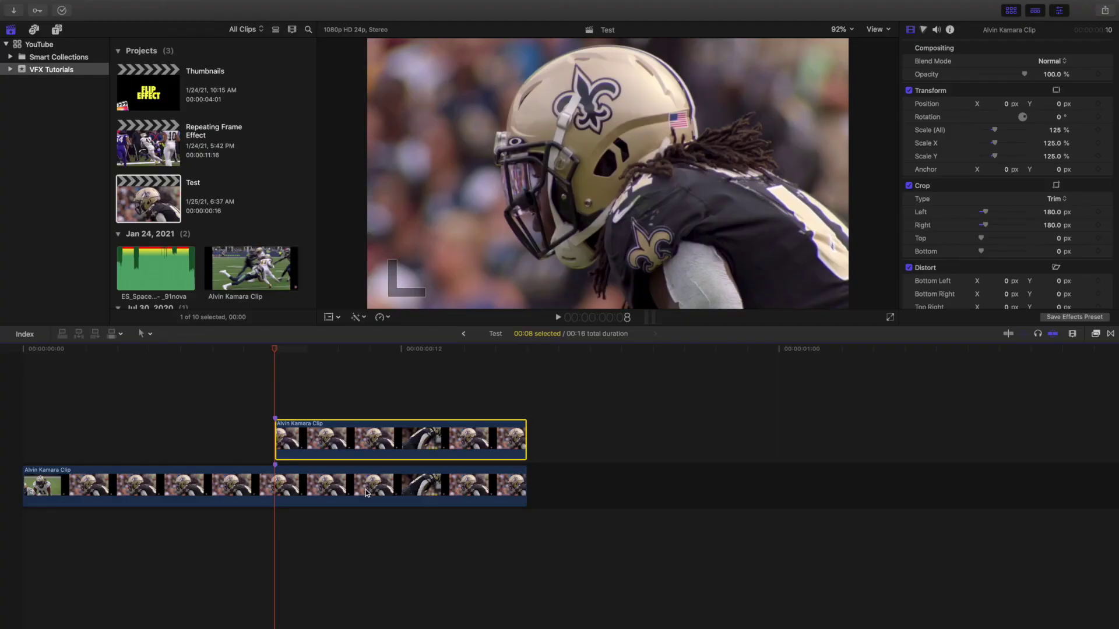
- Set the trimmed upper copy's Scale (All) from 125% to 100%
click(377, 491)
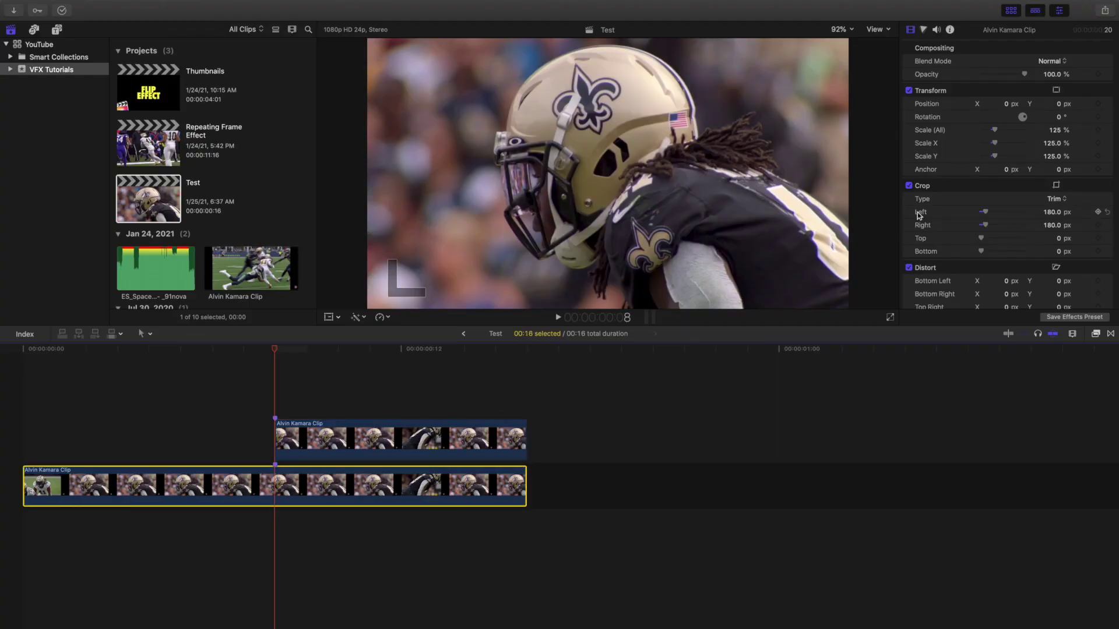
click(376, 439)
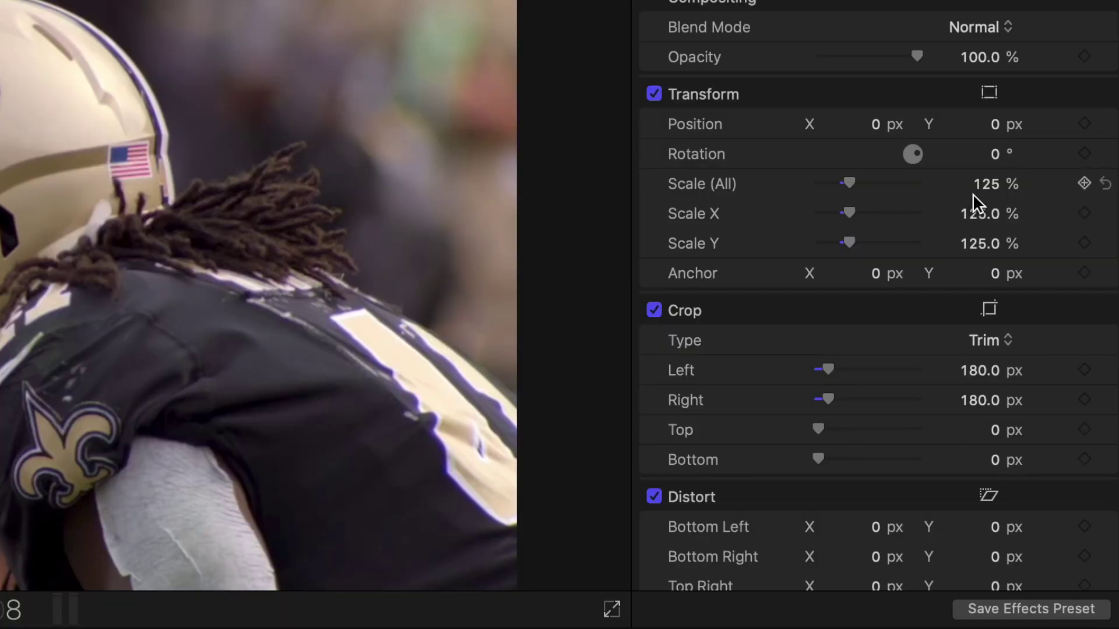
click(985, 186)
text(100)
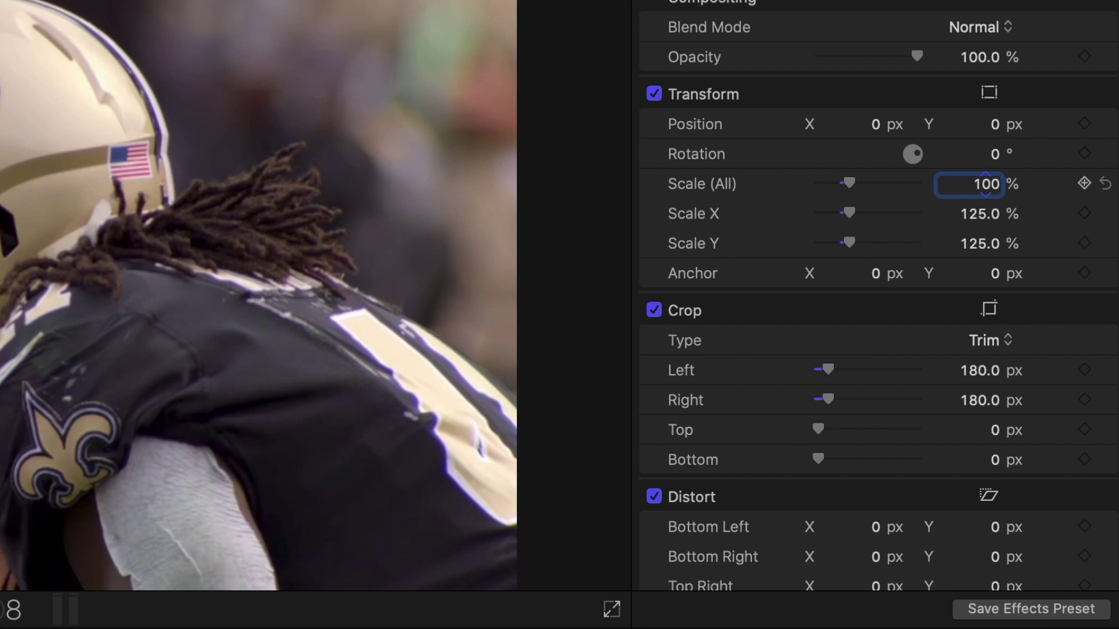
key(Return)
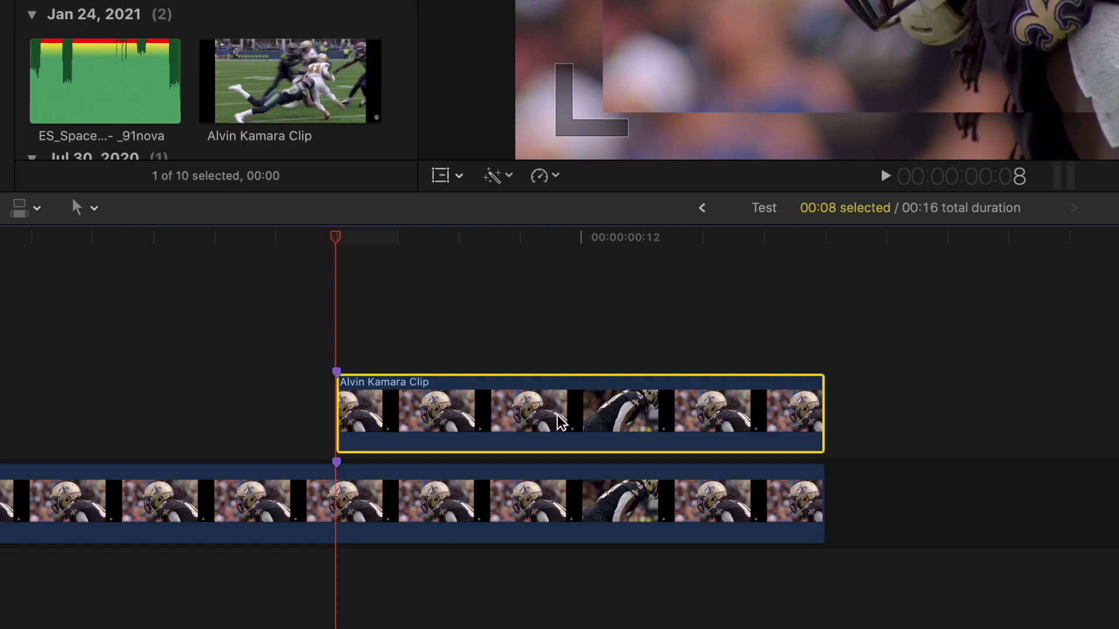
- Duplicate the middle copy onto a new top layer and delete the new copy's marker
drag(562, 422, 568, 345)
click(565, 343)
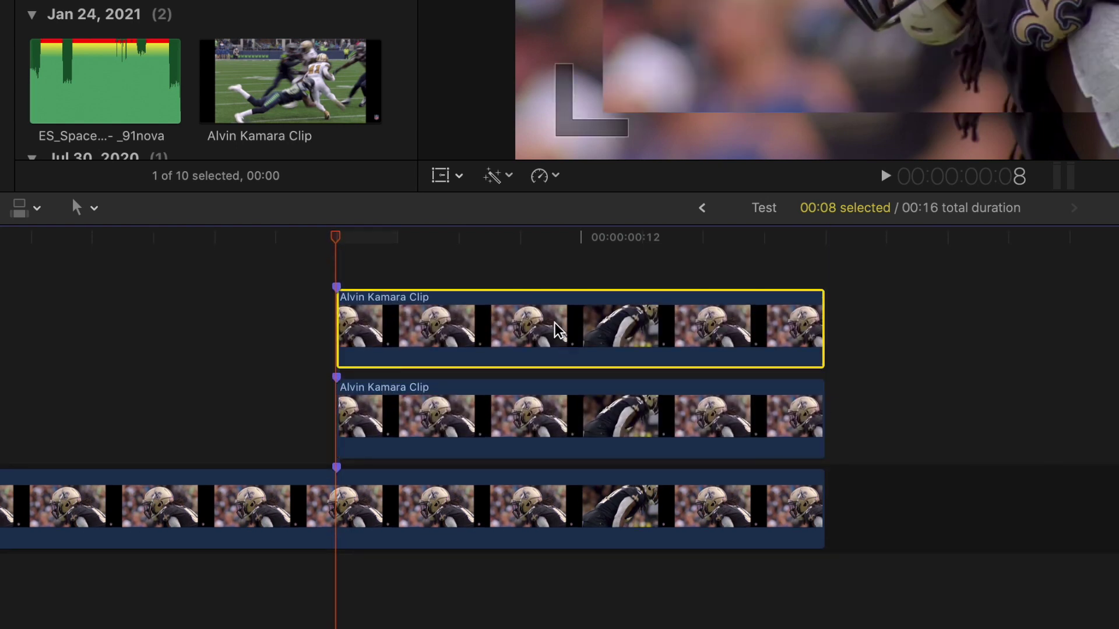
right_click(337, 289)
click(373, 443)
right_click(337, 376)
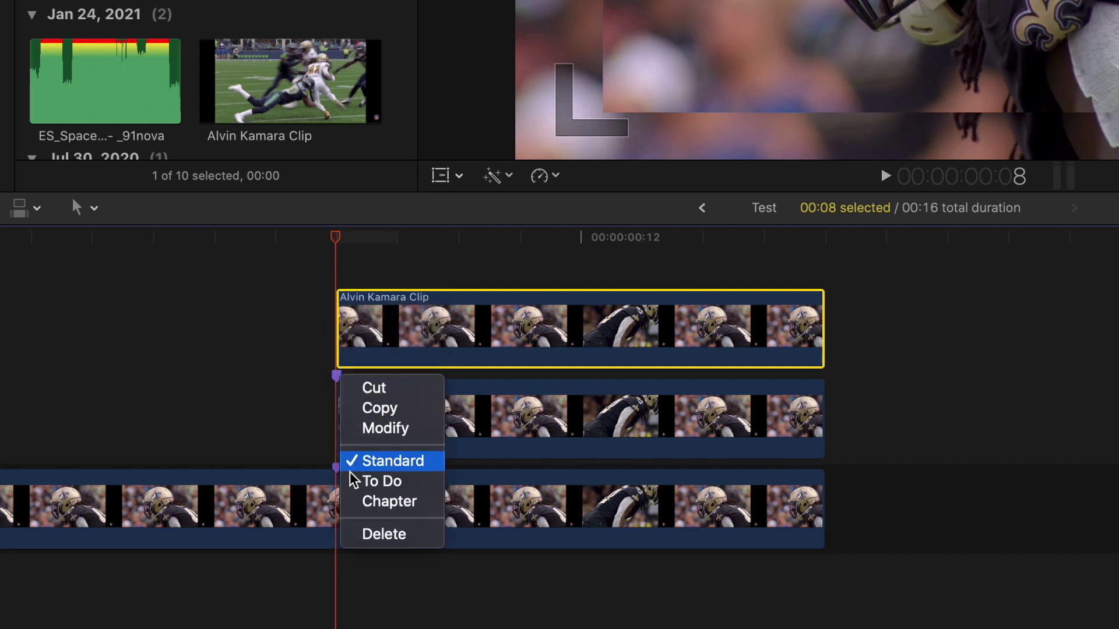
click(338, 493)
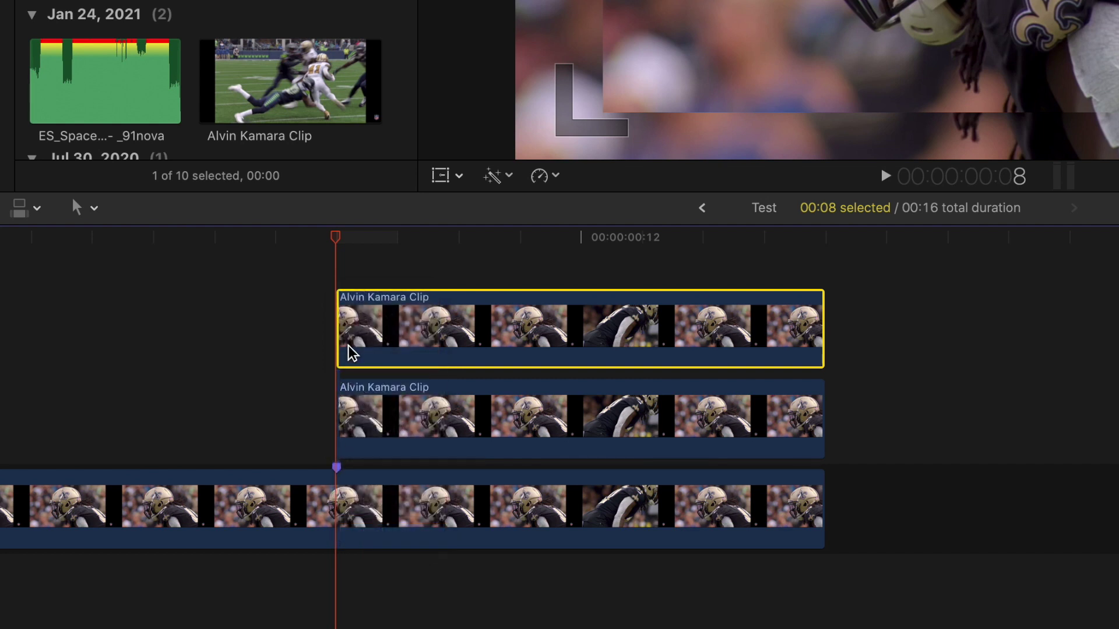
- Trim the top copy's start two frames later so it lasts 6 frames
drag(338, 325, 459, 326)
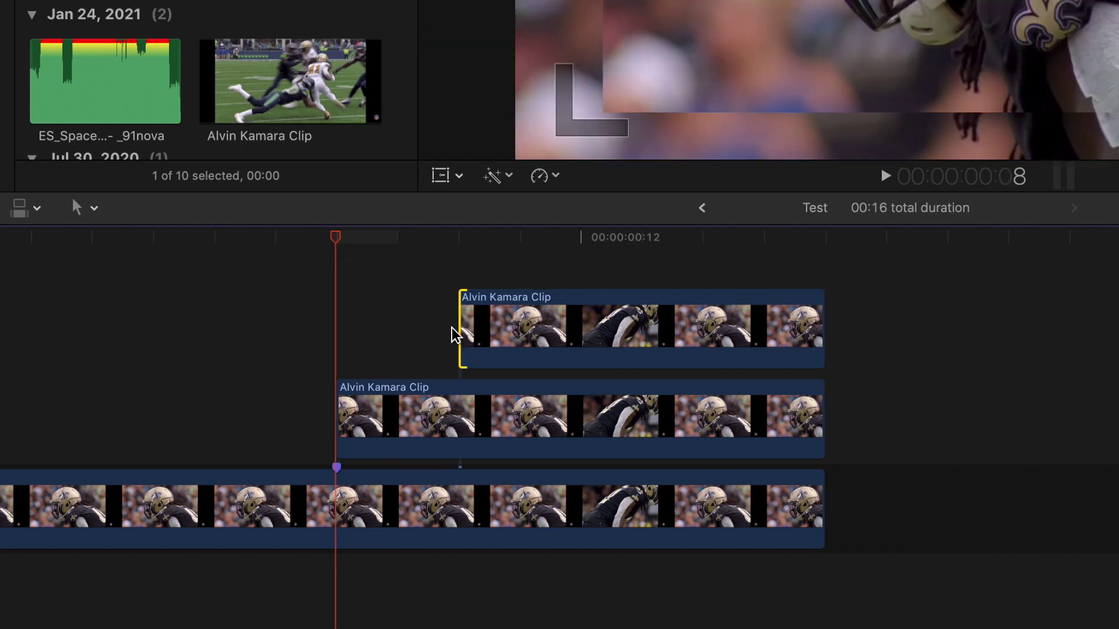
click(527, 336)
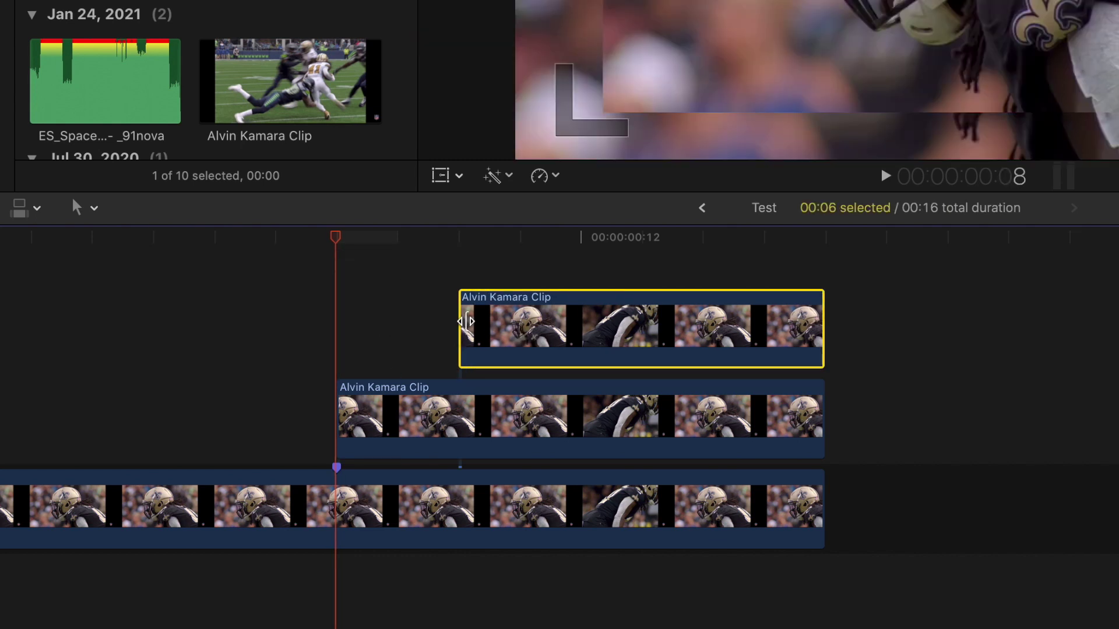
key(super+z)
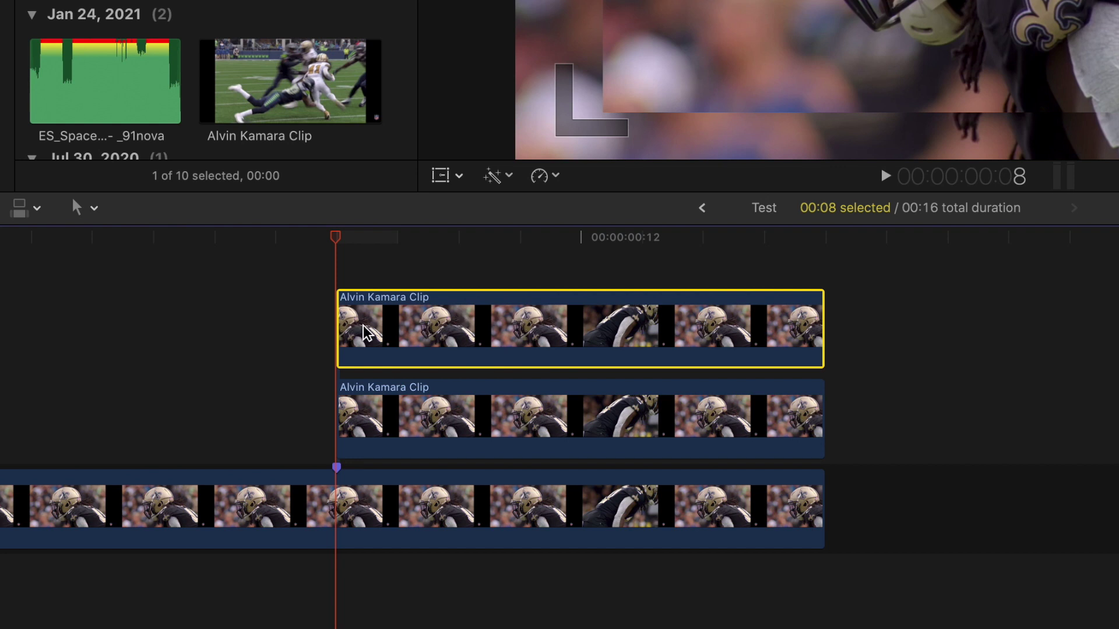
drag(343, 328, 440, 333)
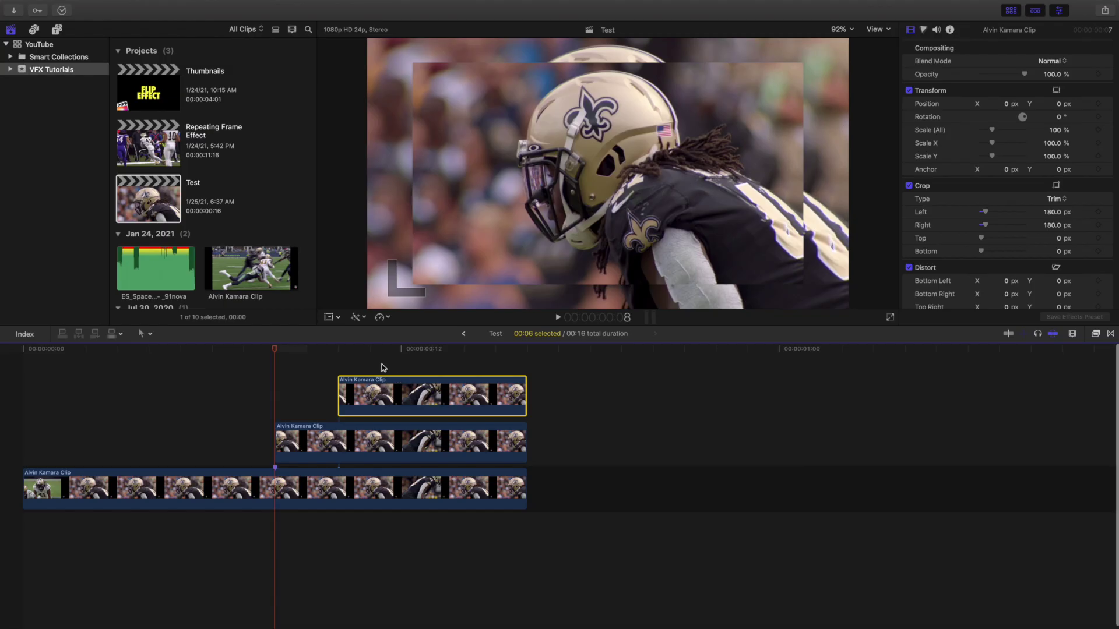
click(543, 278)
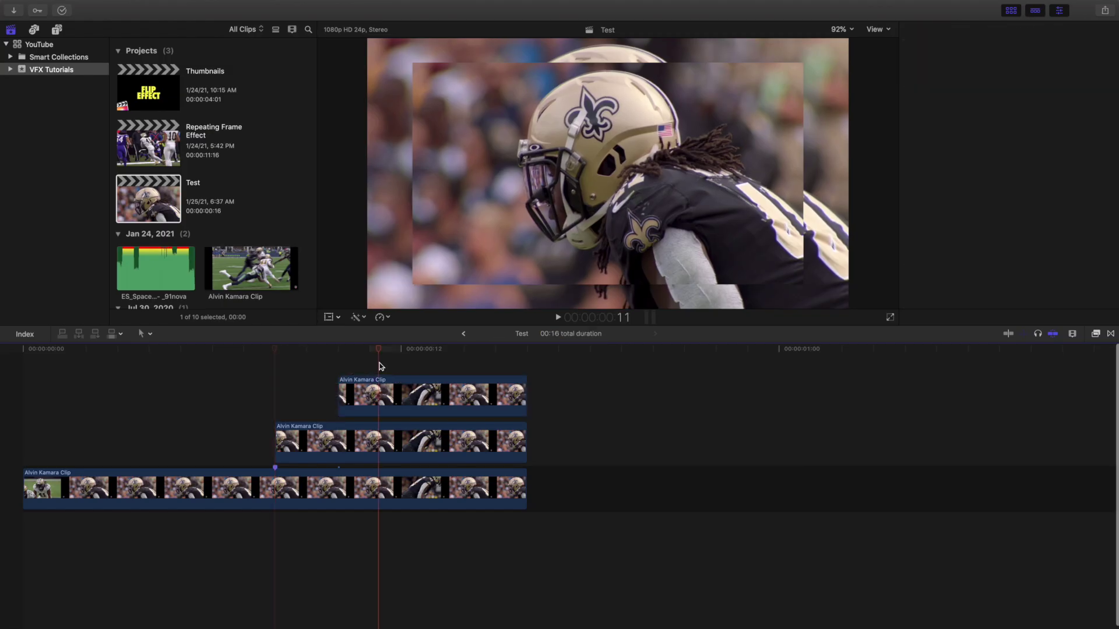
- Set the top copy's Scale (All) to 80% in the Inspector
click(390, 394)
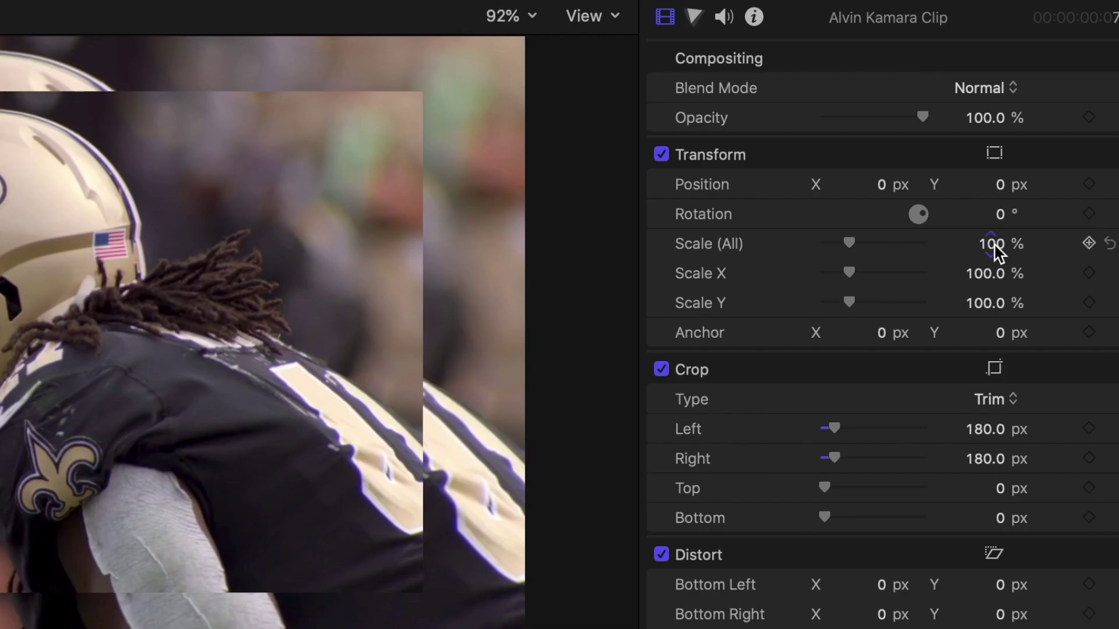
click(1057, 130)
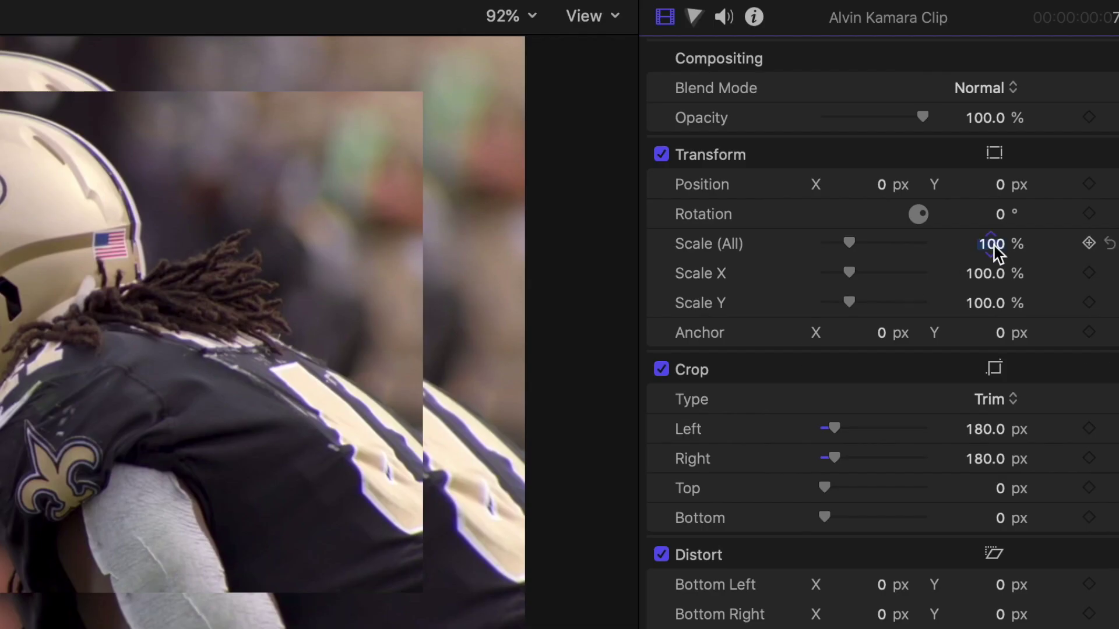
text(80)
key(Return)
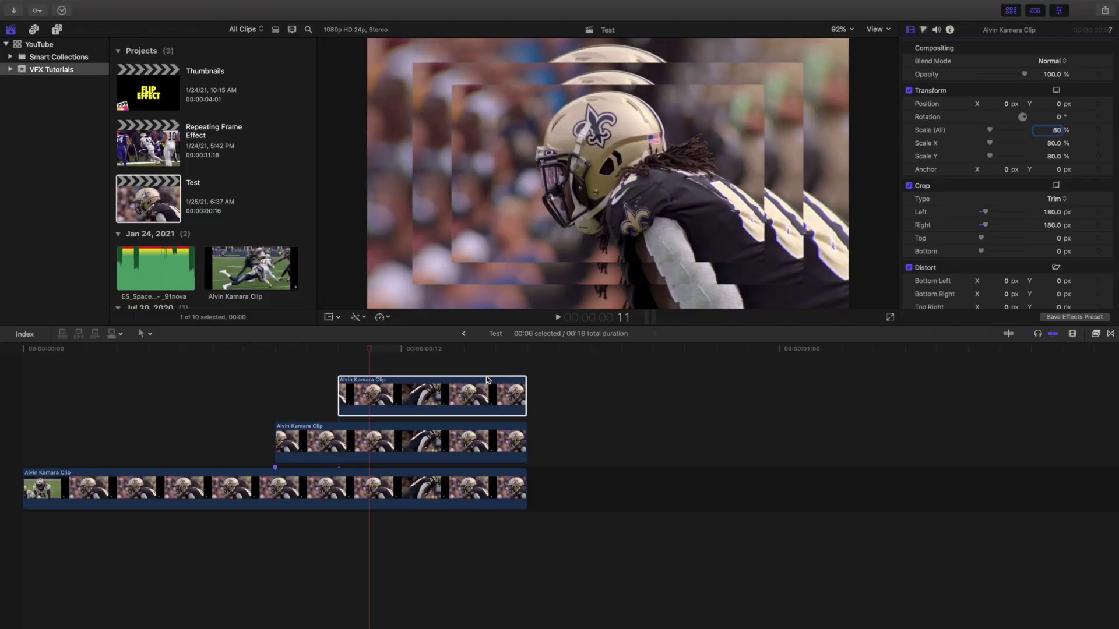
drag(427, 398, 425, 369)
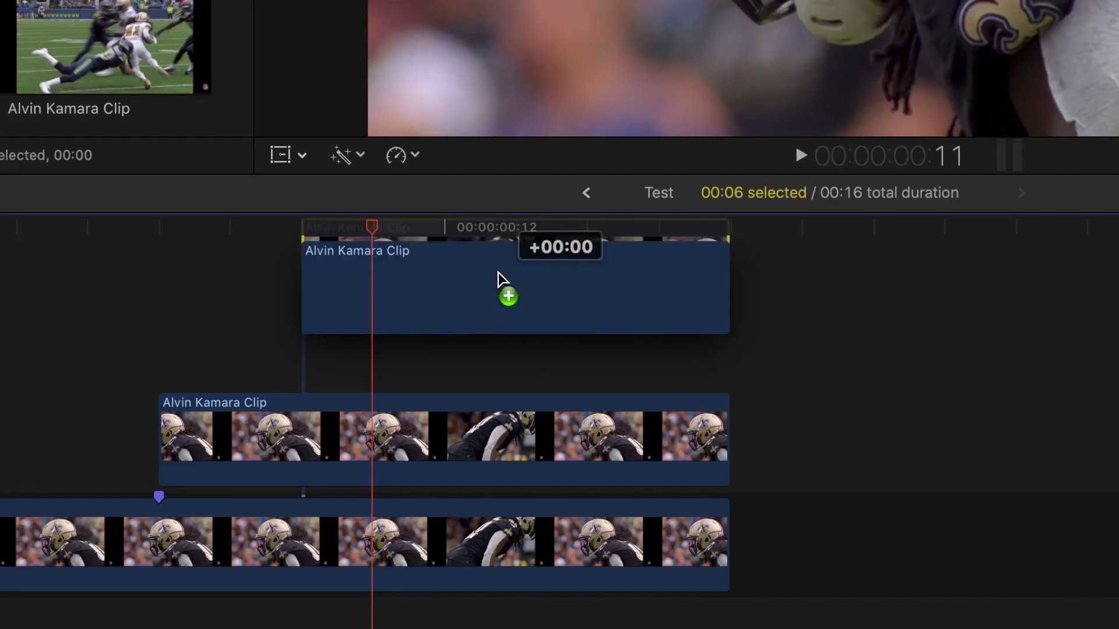
- Place the duplicate on a new top layer and trim it to start two frames later, lasting 4 frames
drag(503, 280, 508, 263)
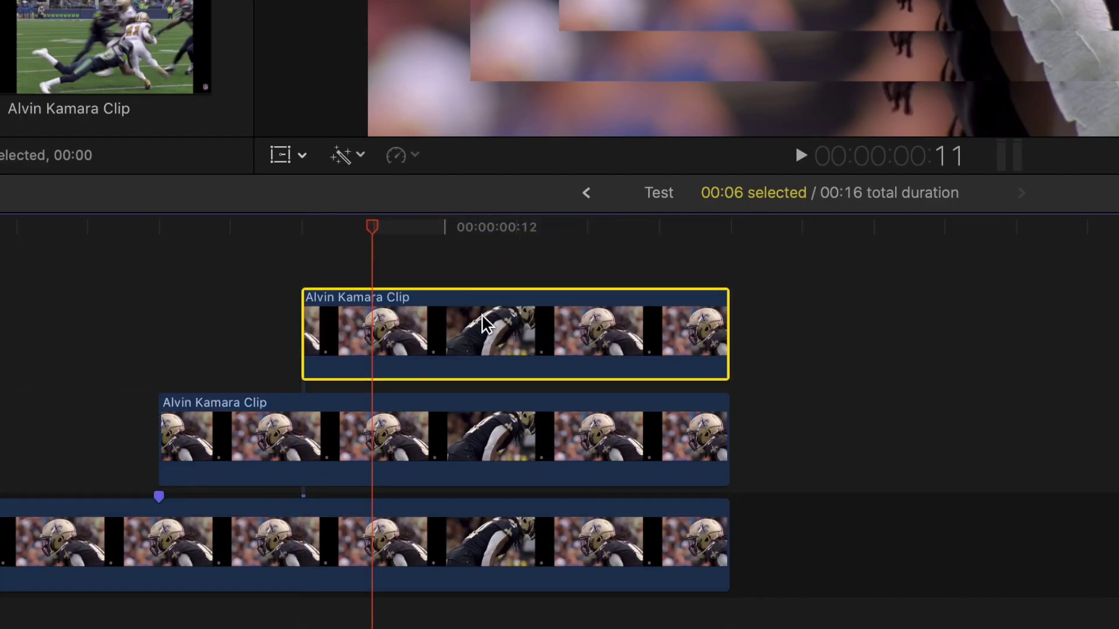
drag(482, 313, 556, 310)
click(417, 271)
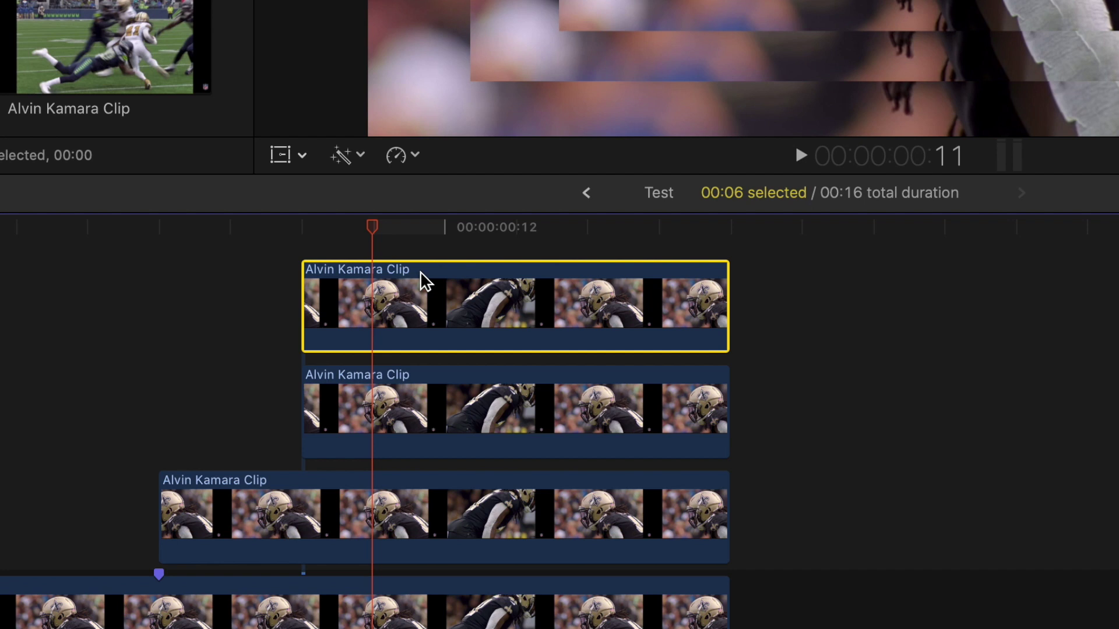
drag(308, 298, 438, 305)
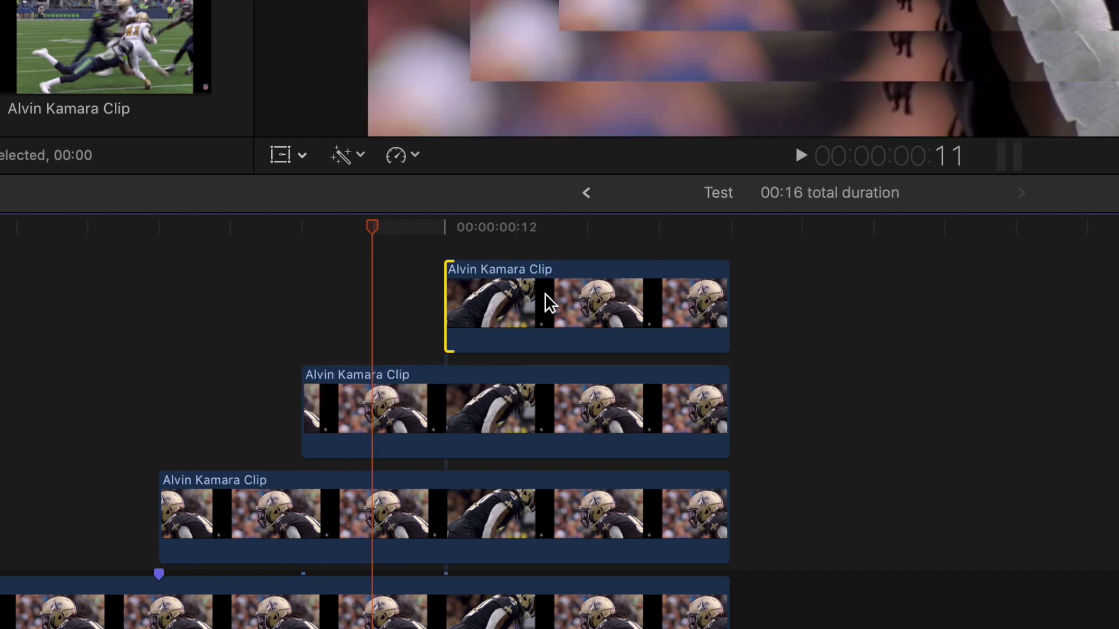
click(535, 302)
click(532, 250)
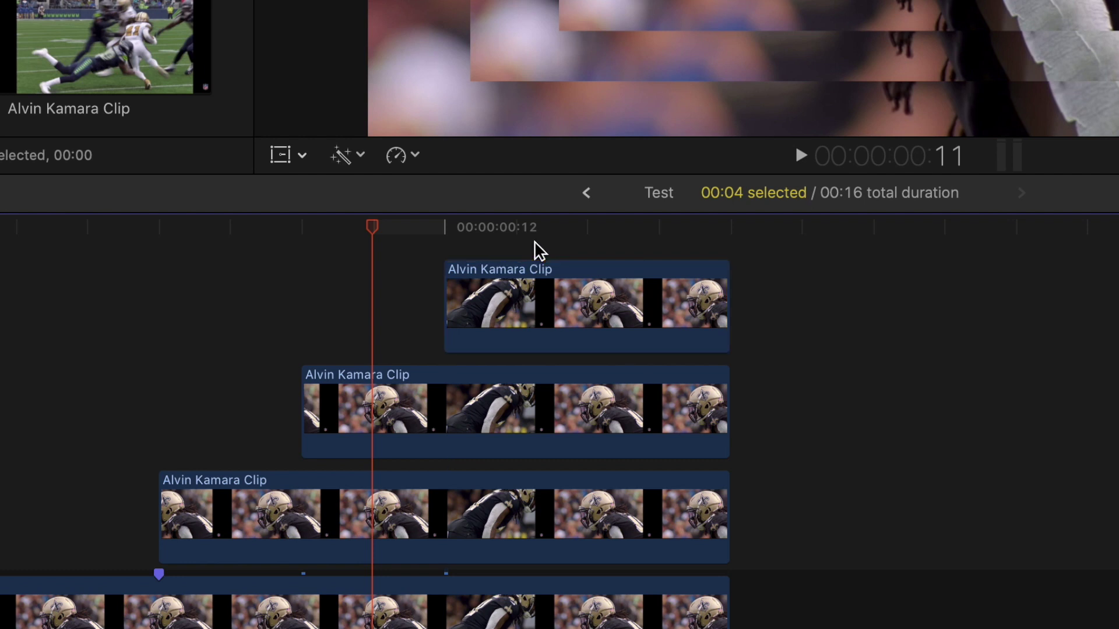
click(533, 286)
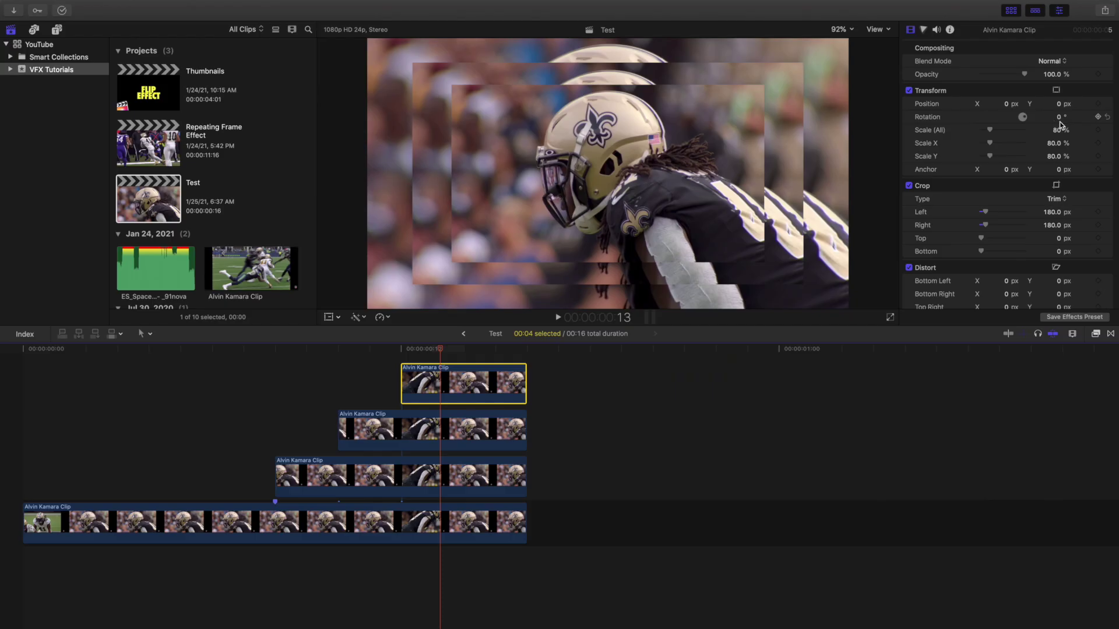
- Set the topmost copy's Scale (All) to 60%
click(1056, 129)
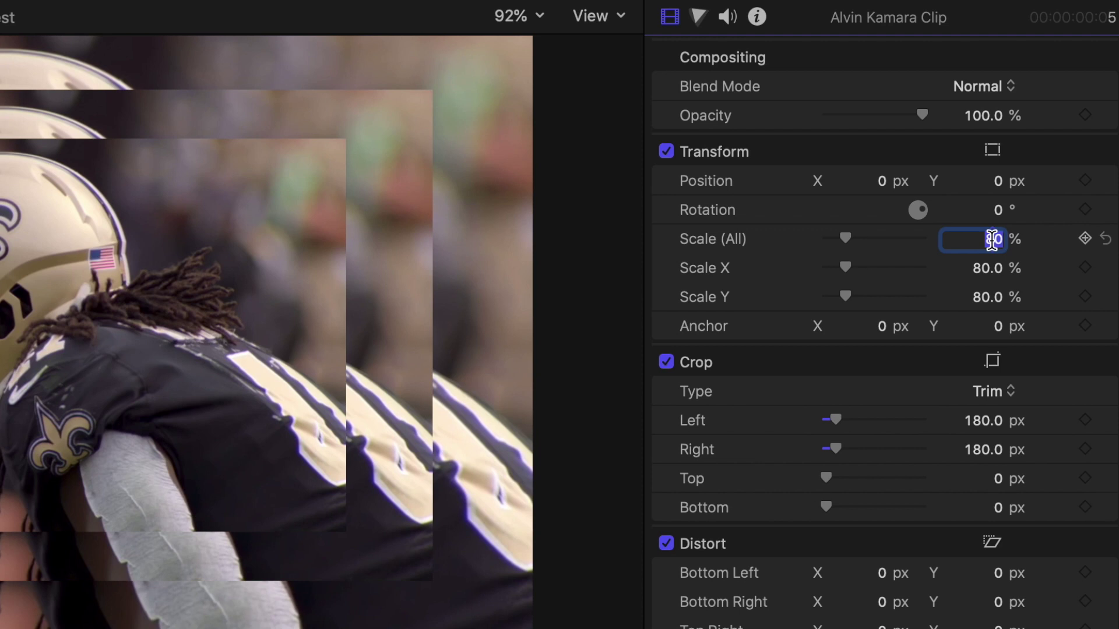
text(60)
key(Return)
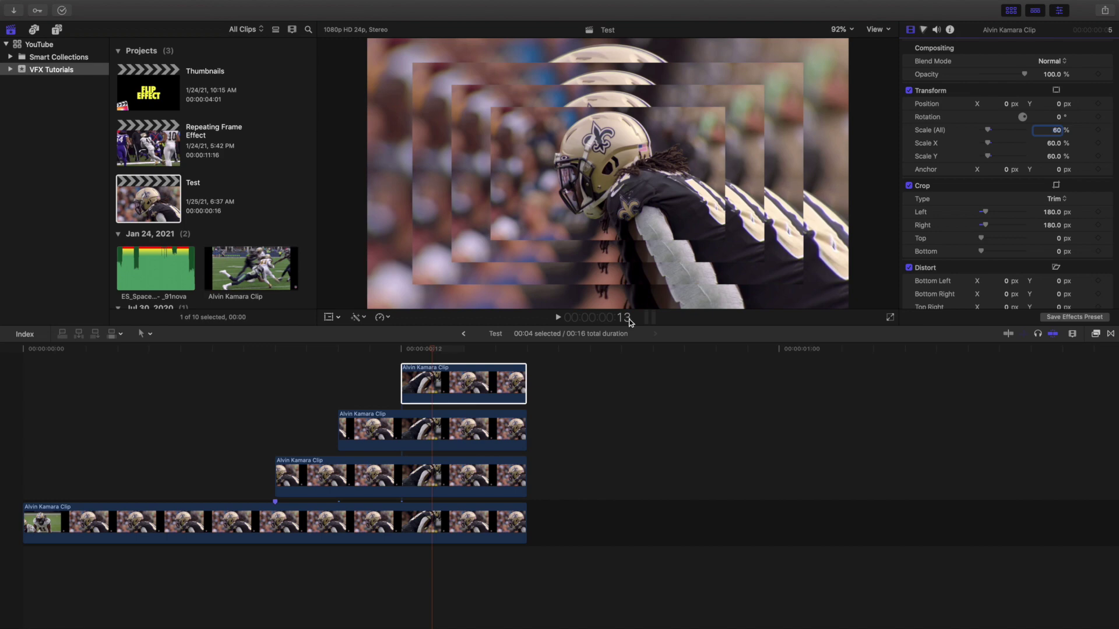
- Select each stacked clip in turn to compare their scales, from the 125% base to 60%
click(259, 528)
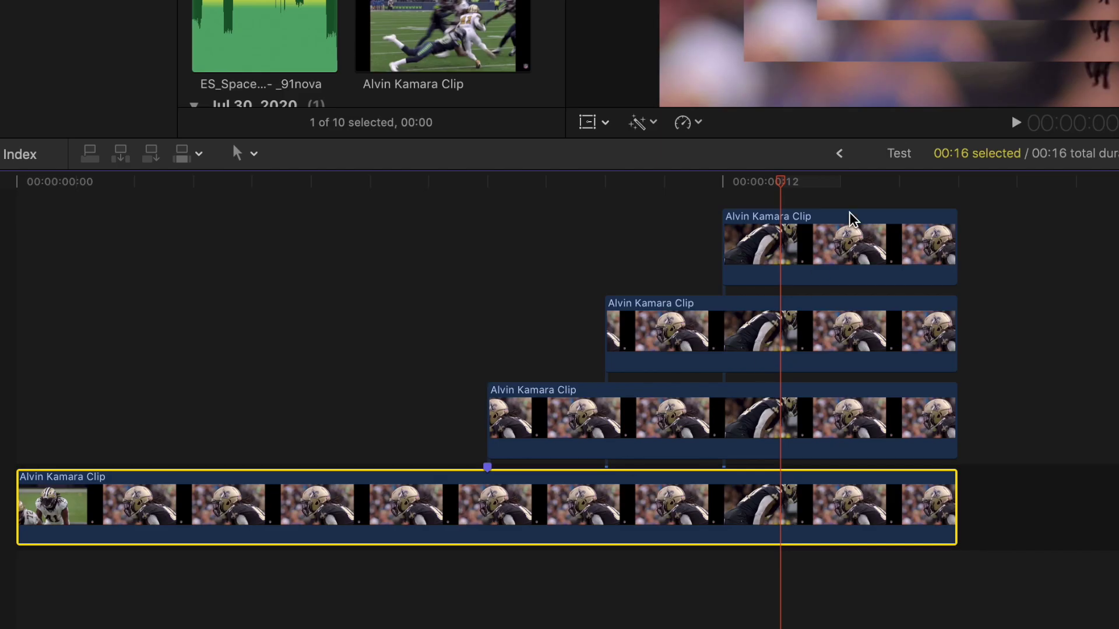
click(694, 425)
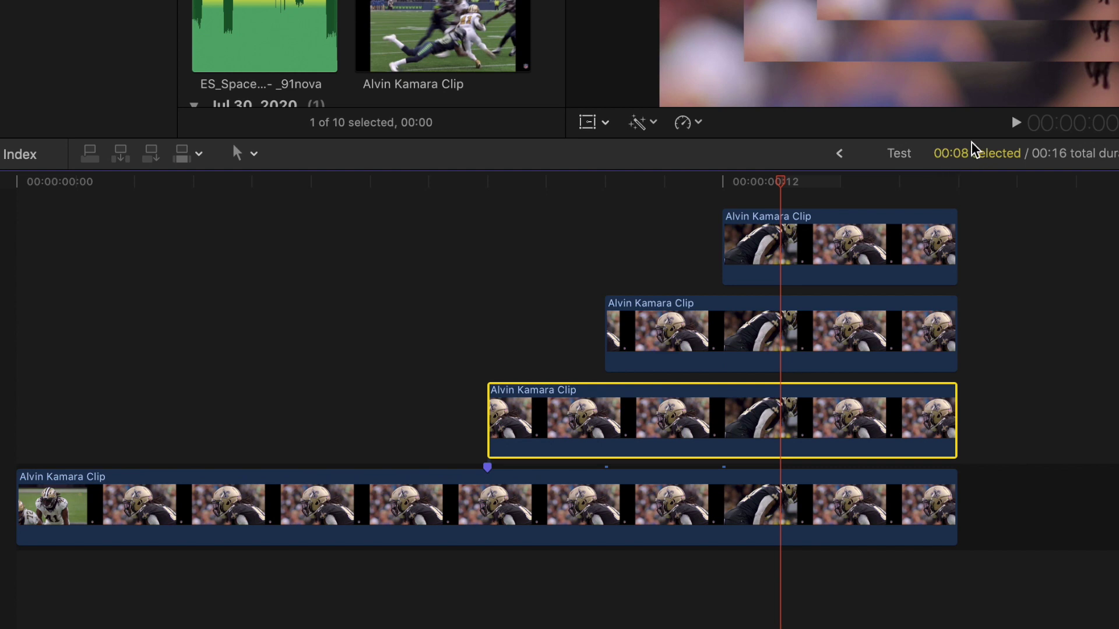
click(854, 341)
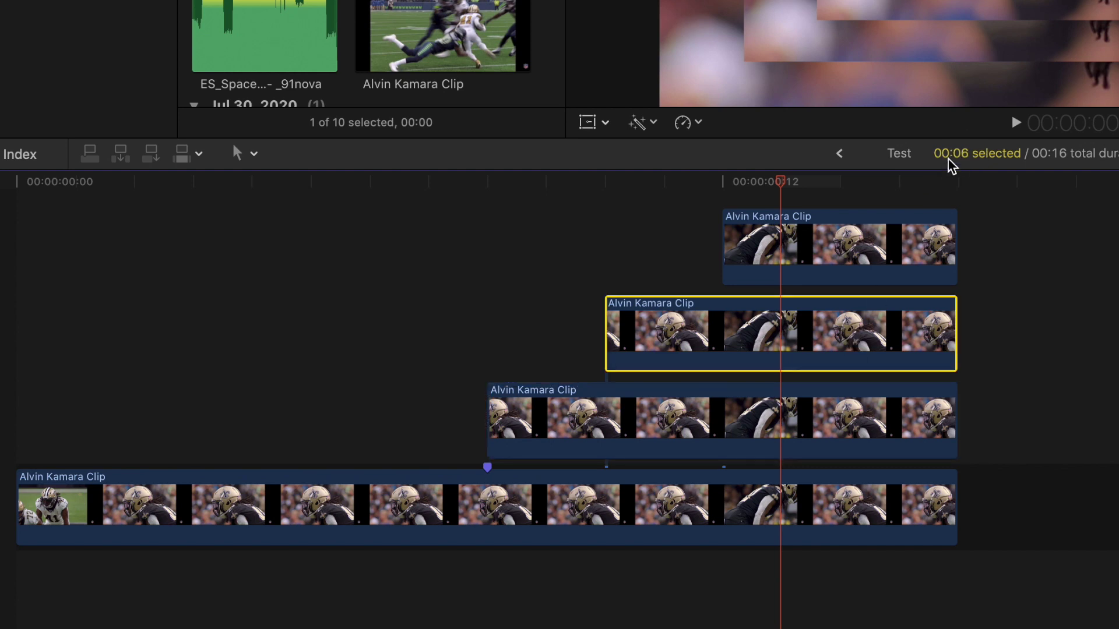
click(880, 232)
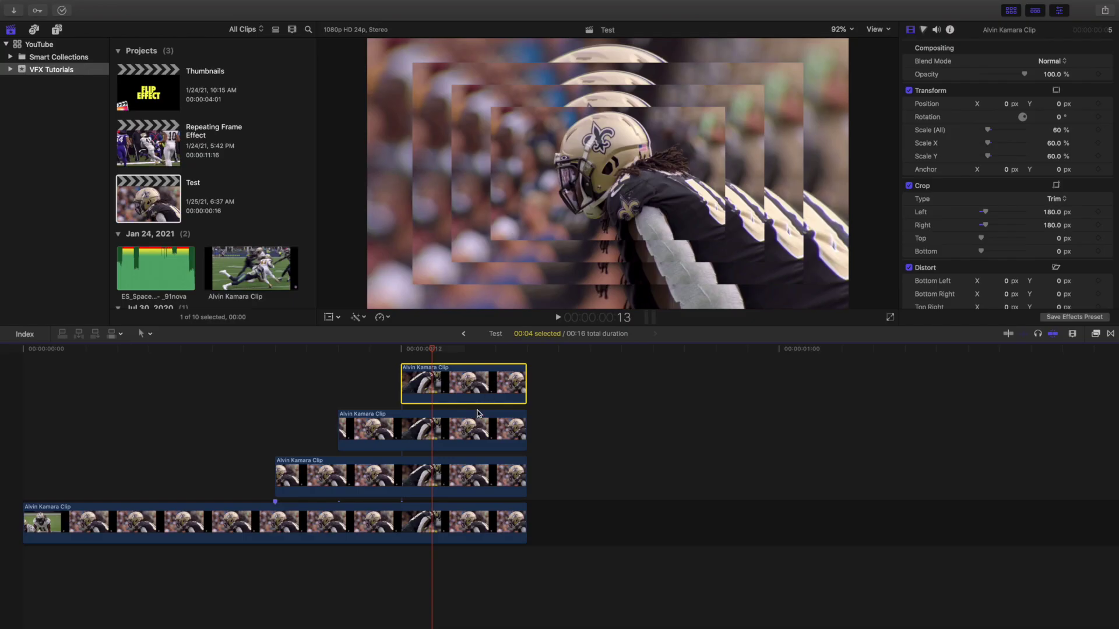
click(858, 331)
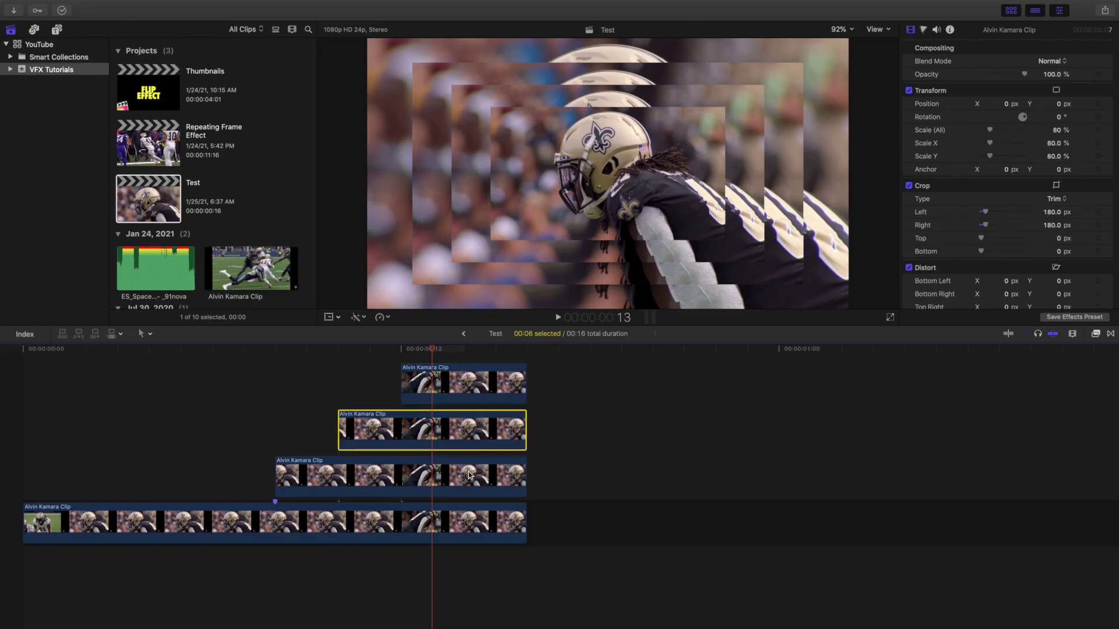
click(467, 472)
click(460, 520)
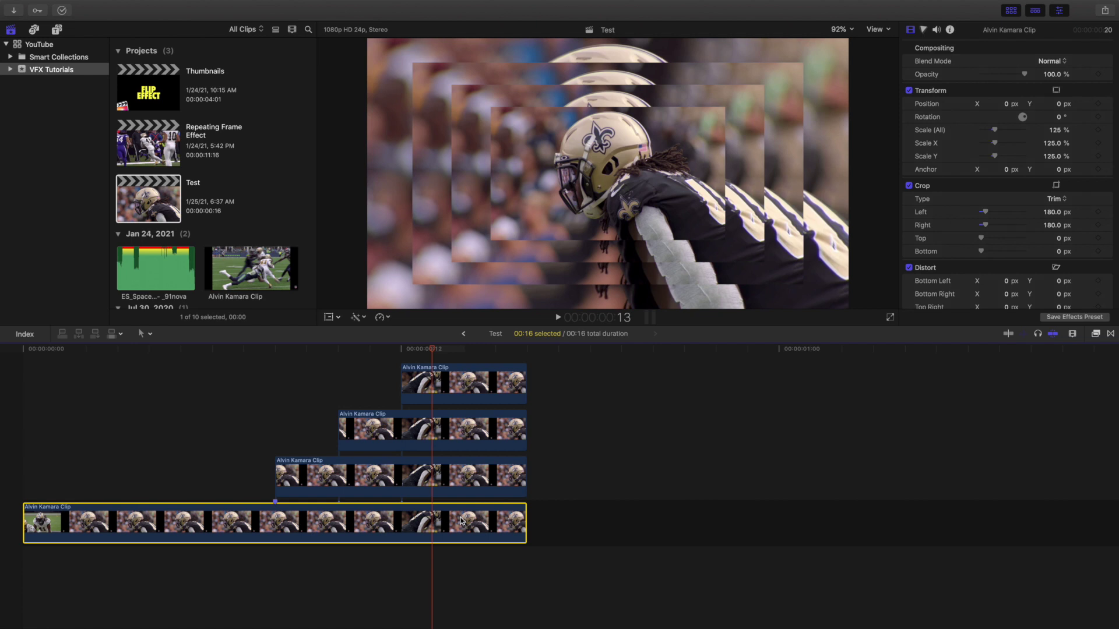
scroll(14, 398, up, 1)
click(14, 398)
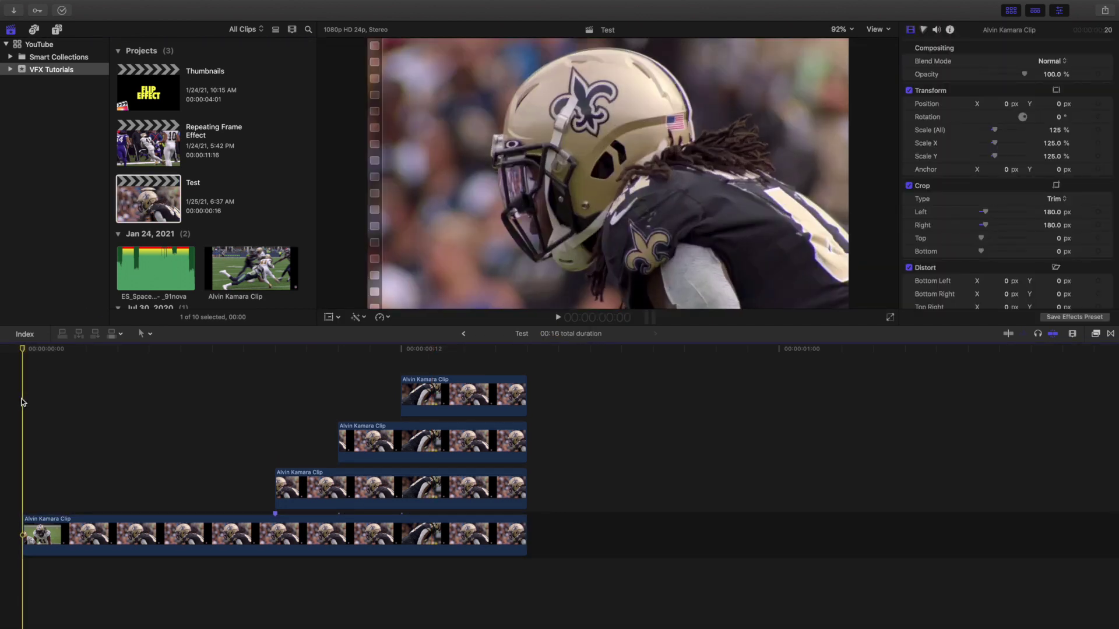
key(space)
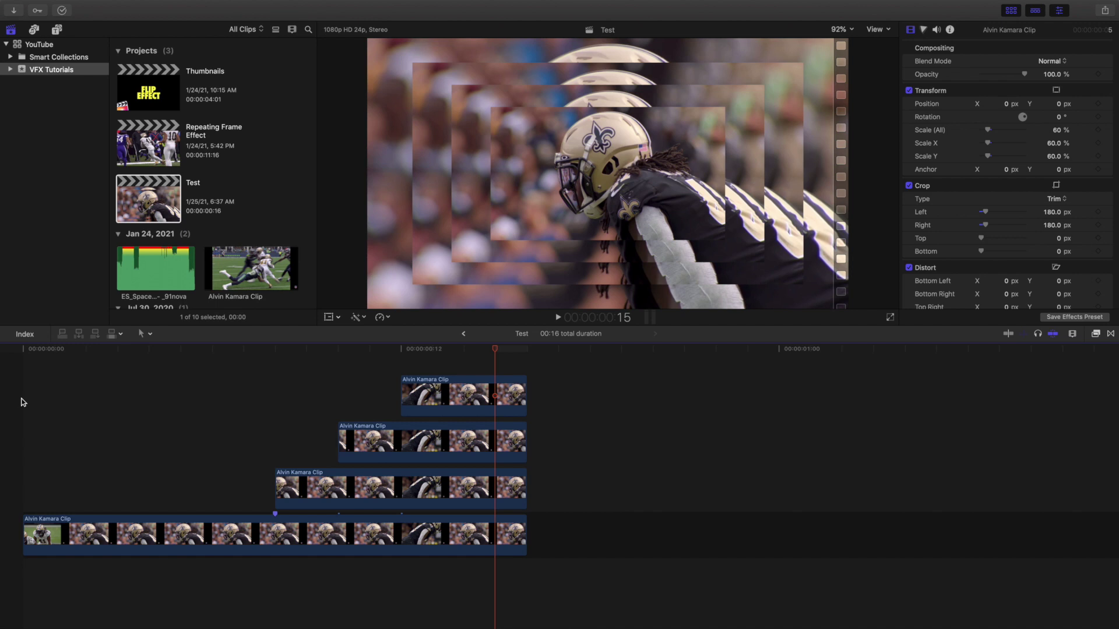
key(space)
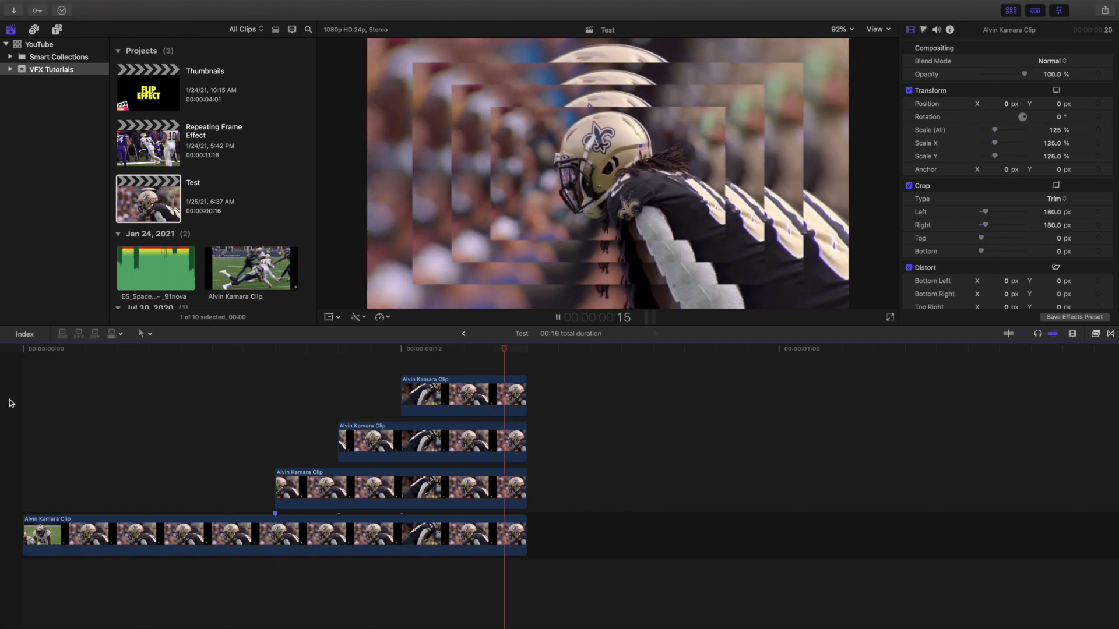
key(Home)
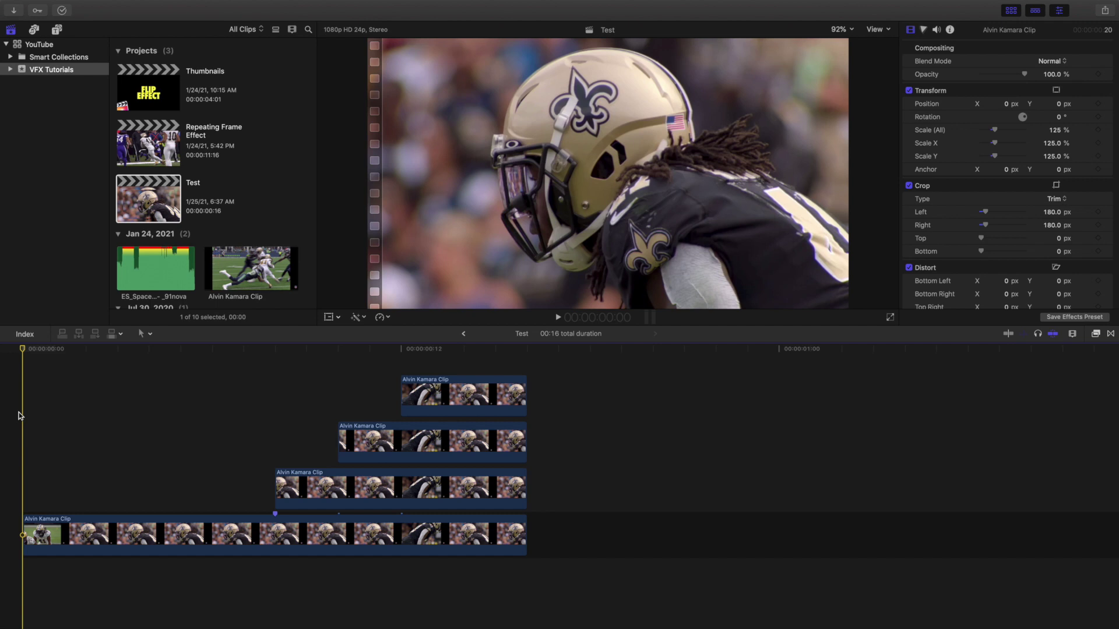
key(space)
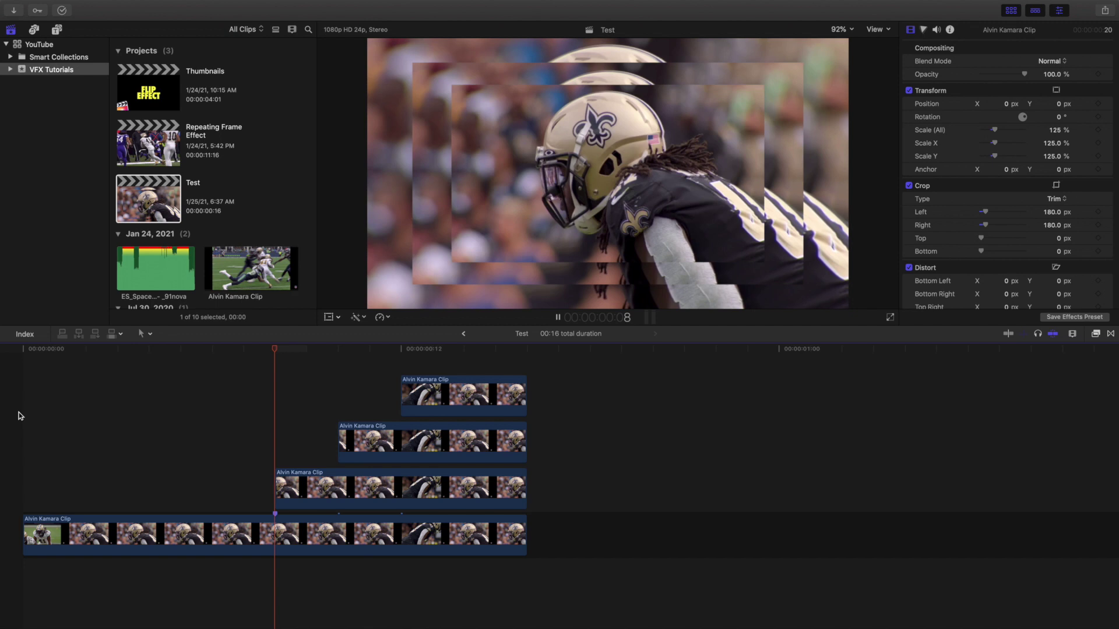
key(Home)
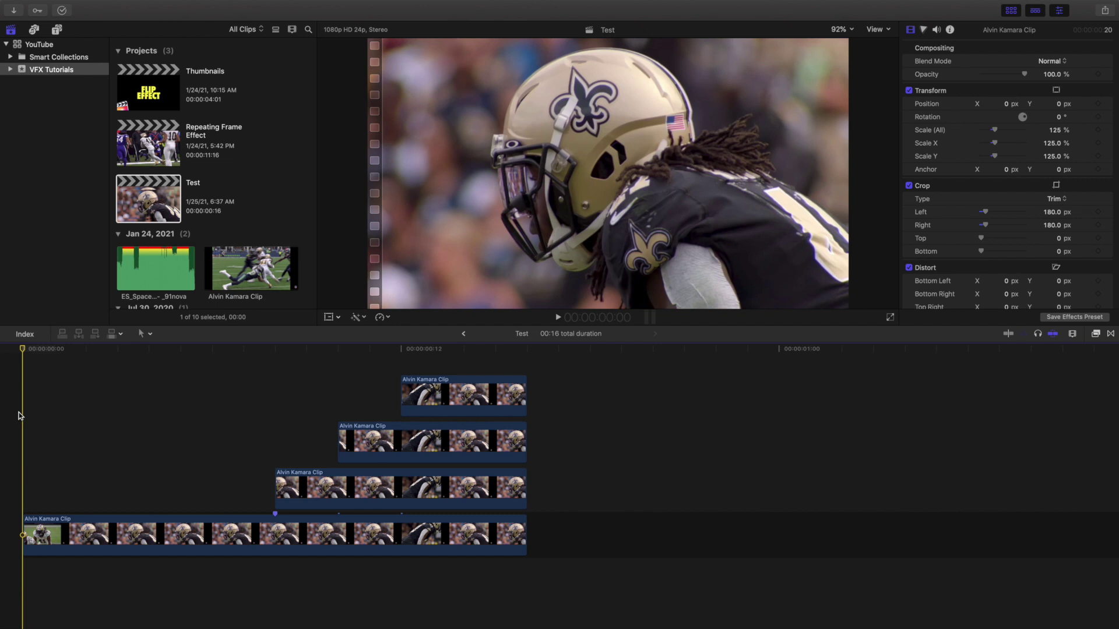
key(space)
key(space)
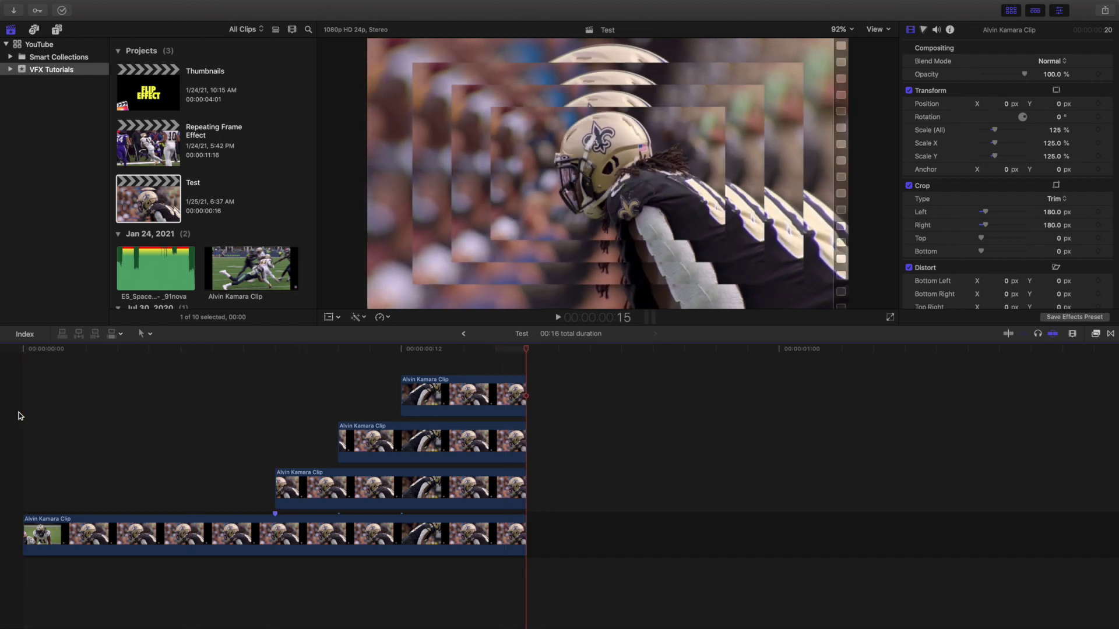
- Delete the Test project and open Repeating Frame Effect with its transform settings shown
click(146, 216)
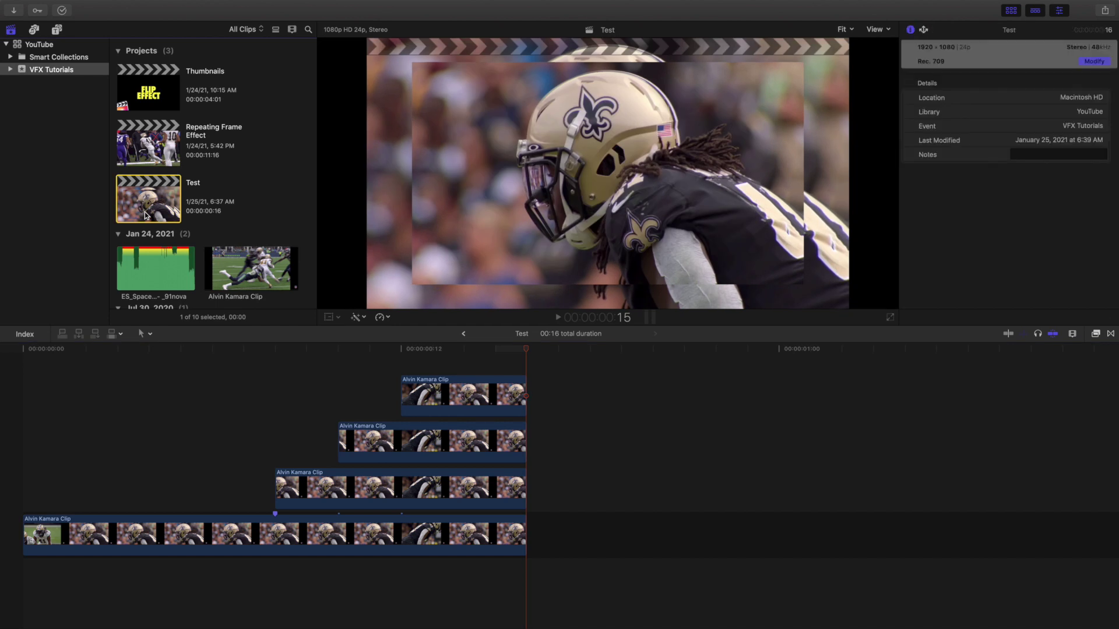
key(super+BackSpace)
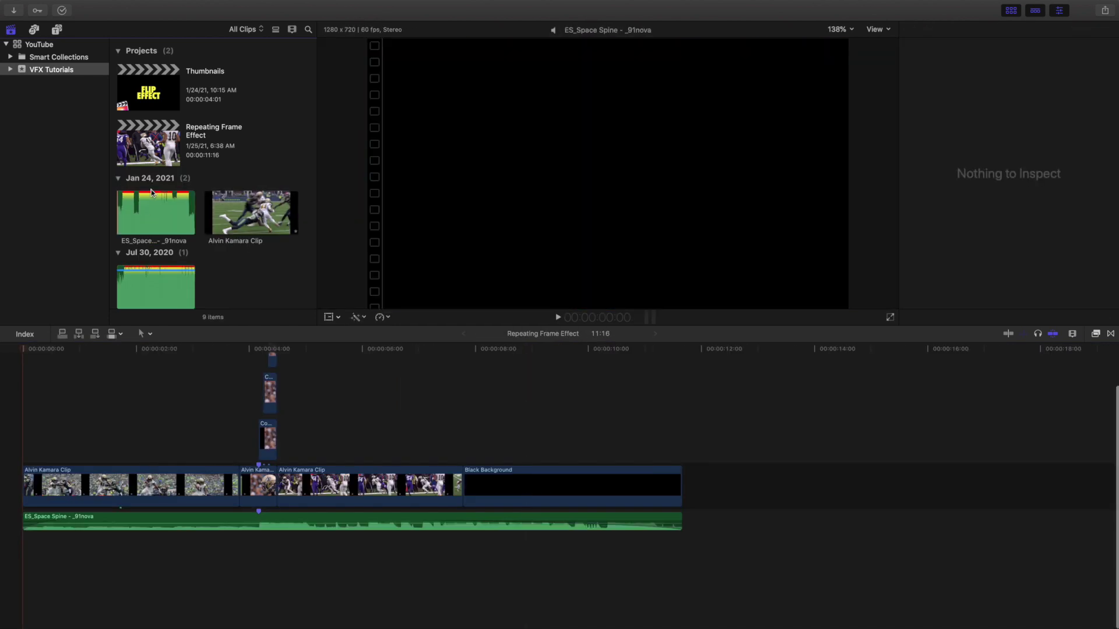
click(157, 148)
key(super+4)
scroll(68, 407, up, 3)
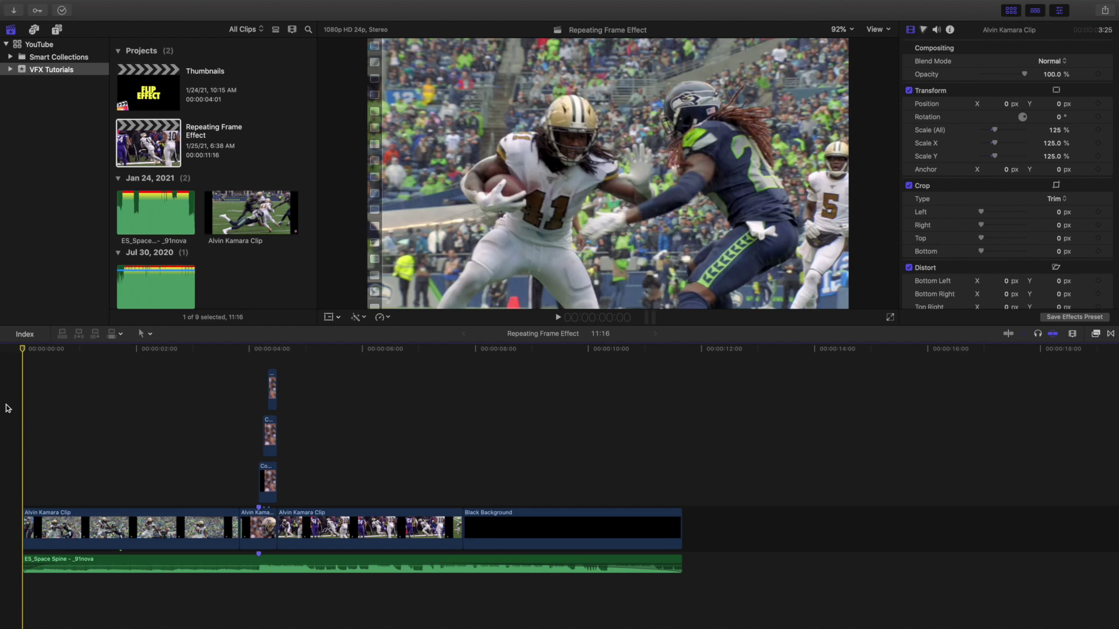
- Preview the finished project from the start, from 3 seconds and near 3:12, stopping at 5:07
key(space)
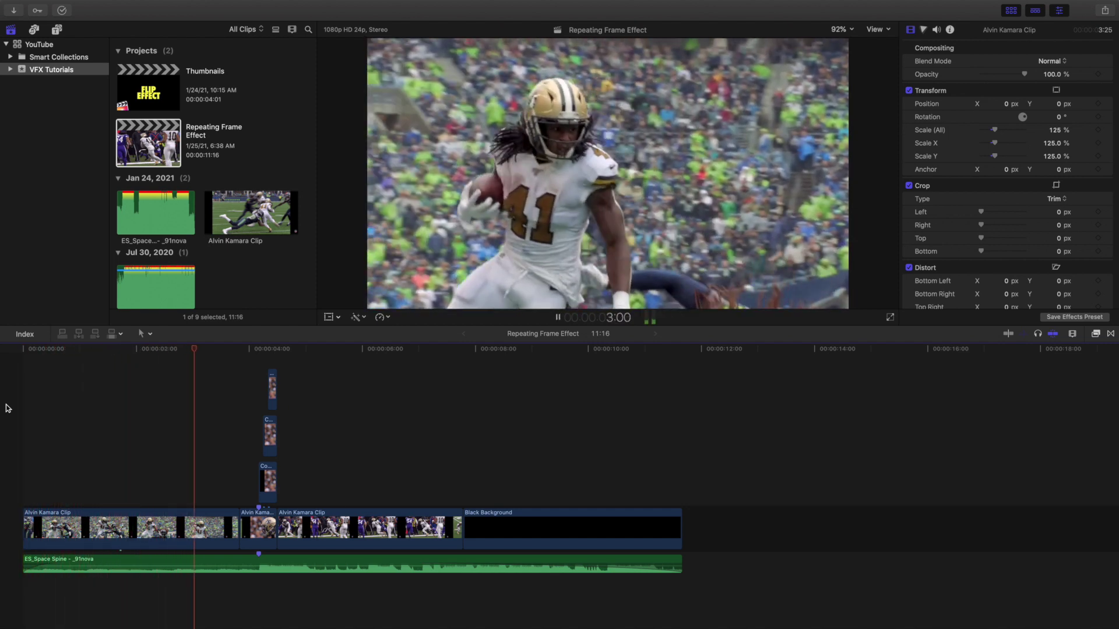
key(space)
click(193, 412)
key(space)
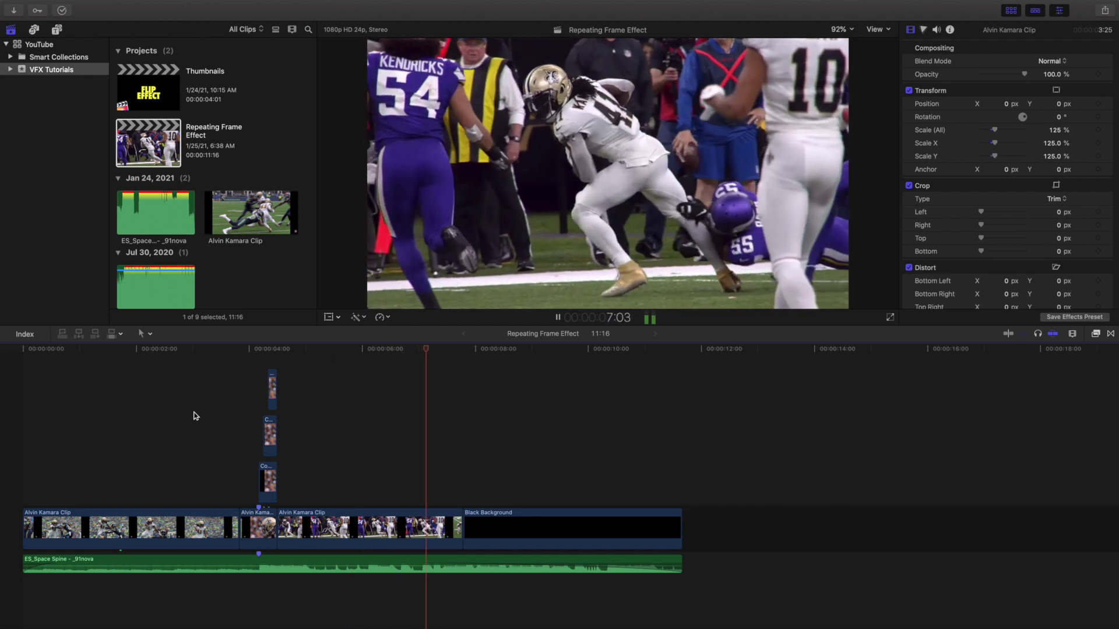
key(space)
click(223, 412)
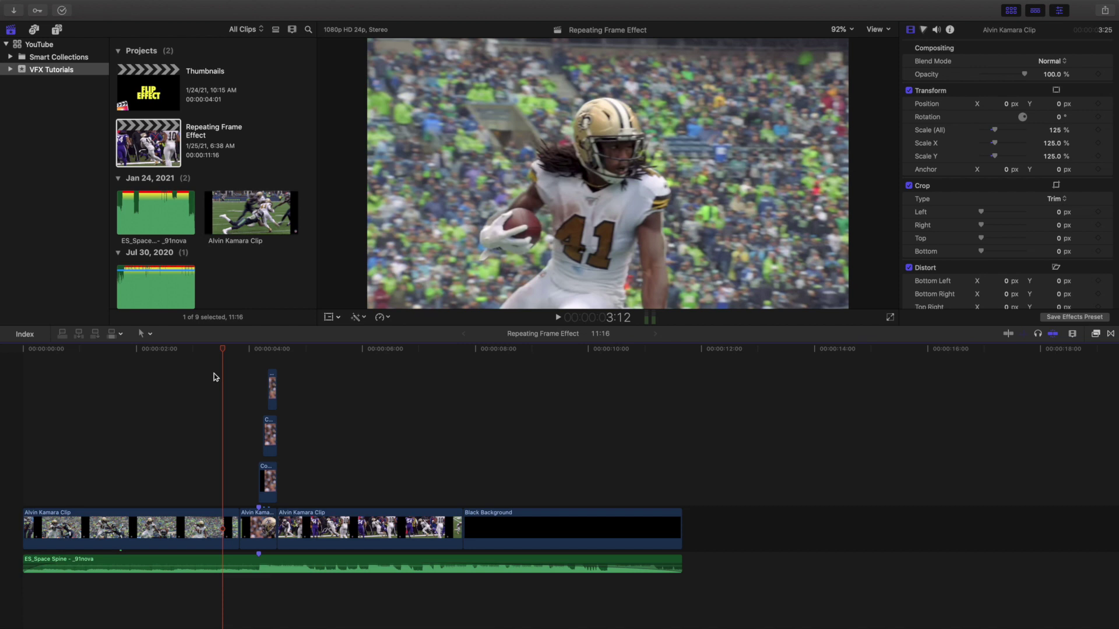
key(Home)
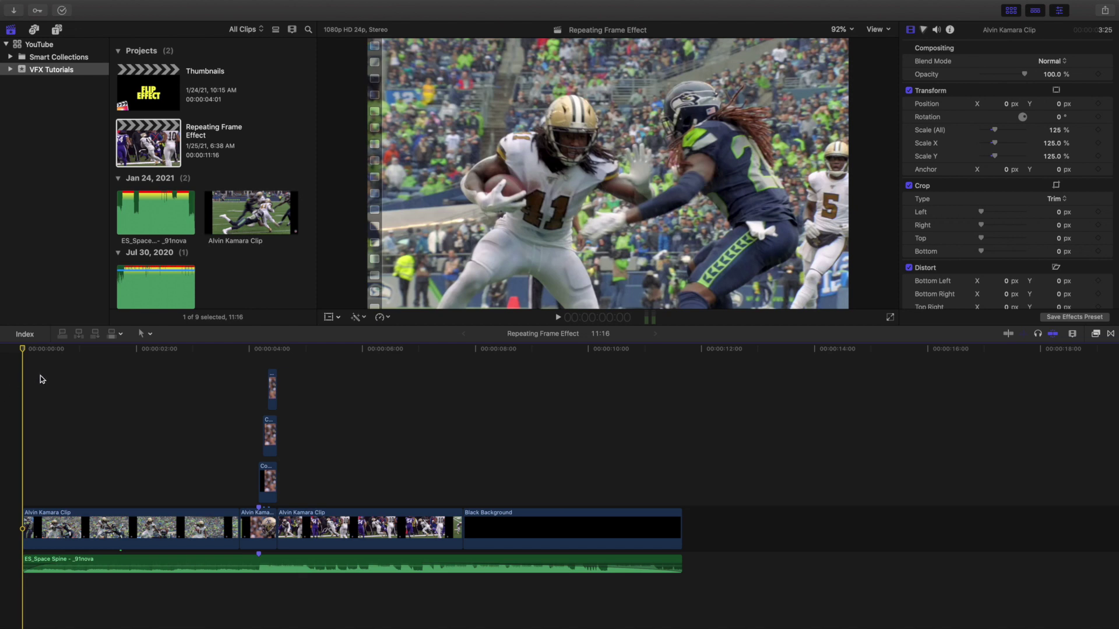
key(space)
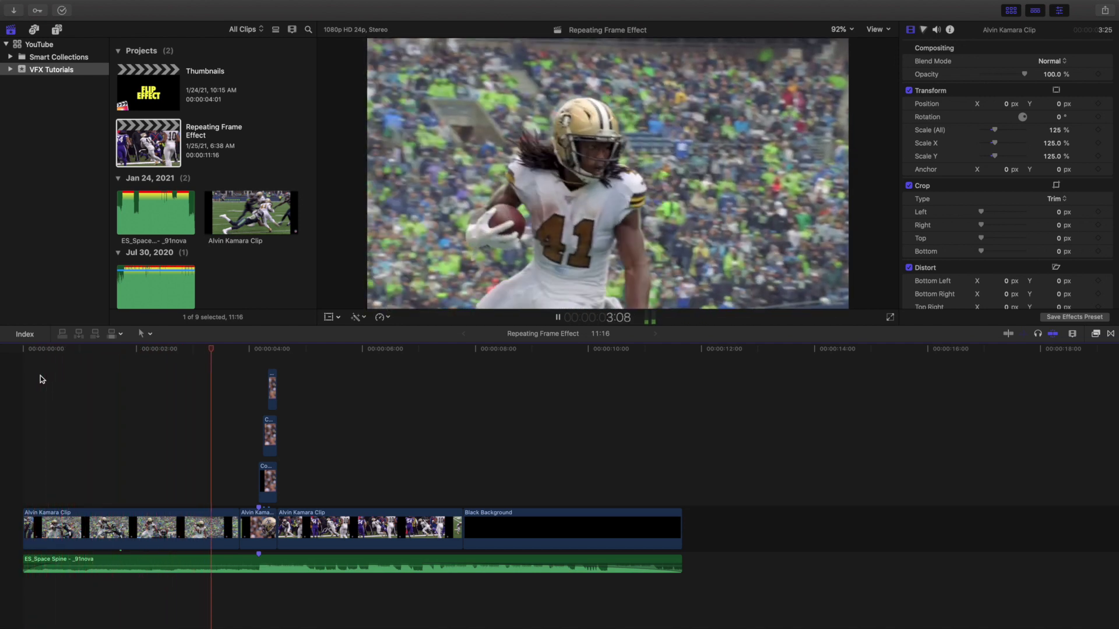
key(space)
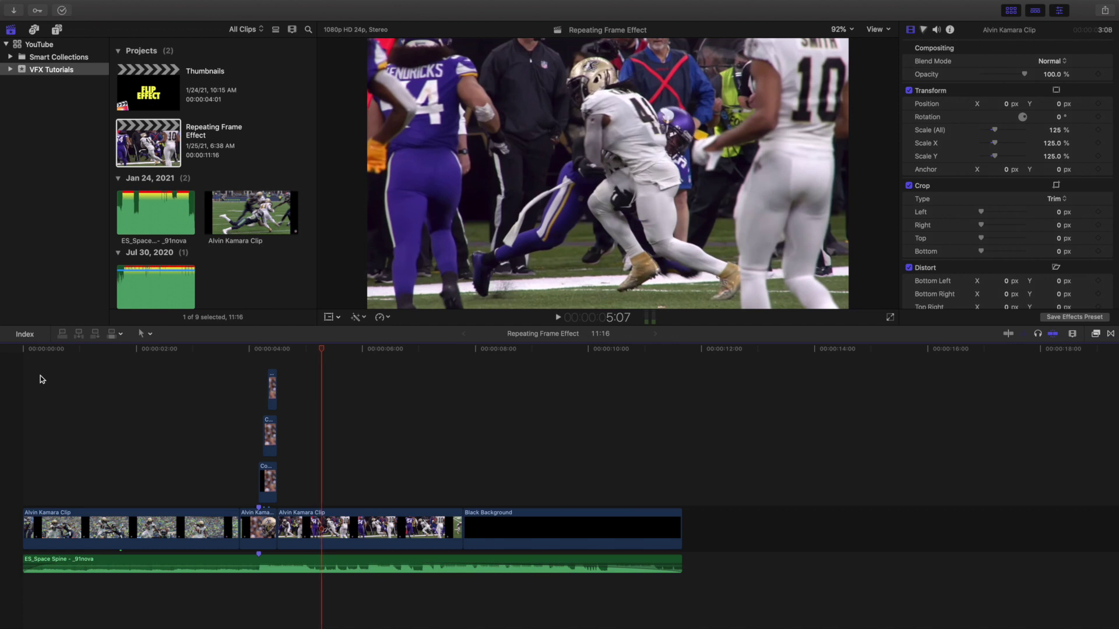